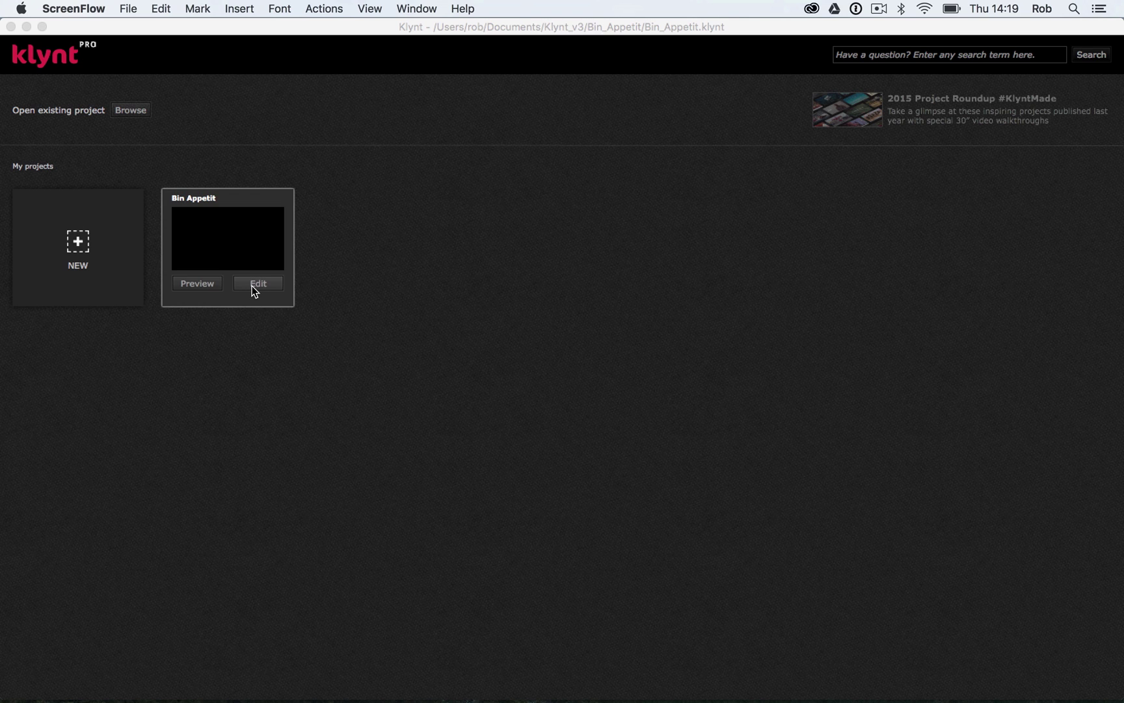
Open the Bin Appetit project for editing from the Klynt start screen.
{"action": "left_click", "coordinate": [251, 285]}
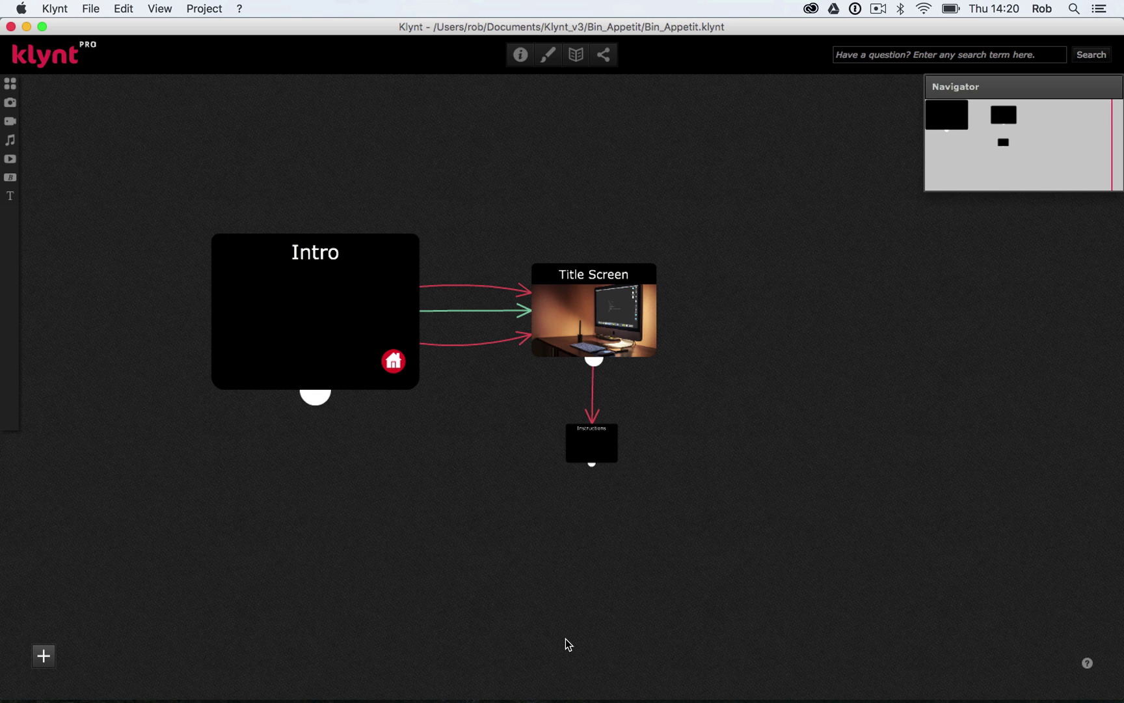
Find and preview Titles.mp4 in Finder, then drag it onto the storyboard as a new sequence.
{"action": "mouse_move", "coordinate": [454, 700]}
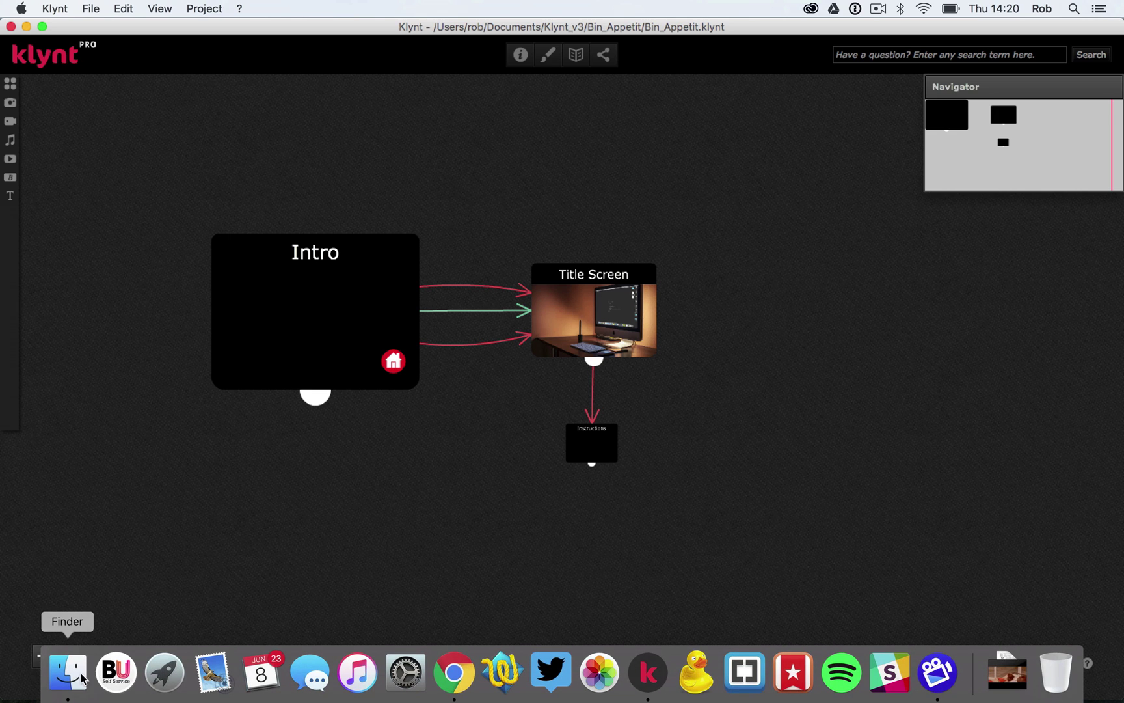
{"action": "left_click", "coordinate": [76, 679]}
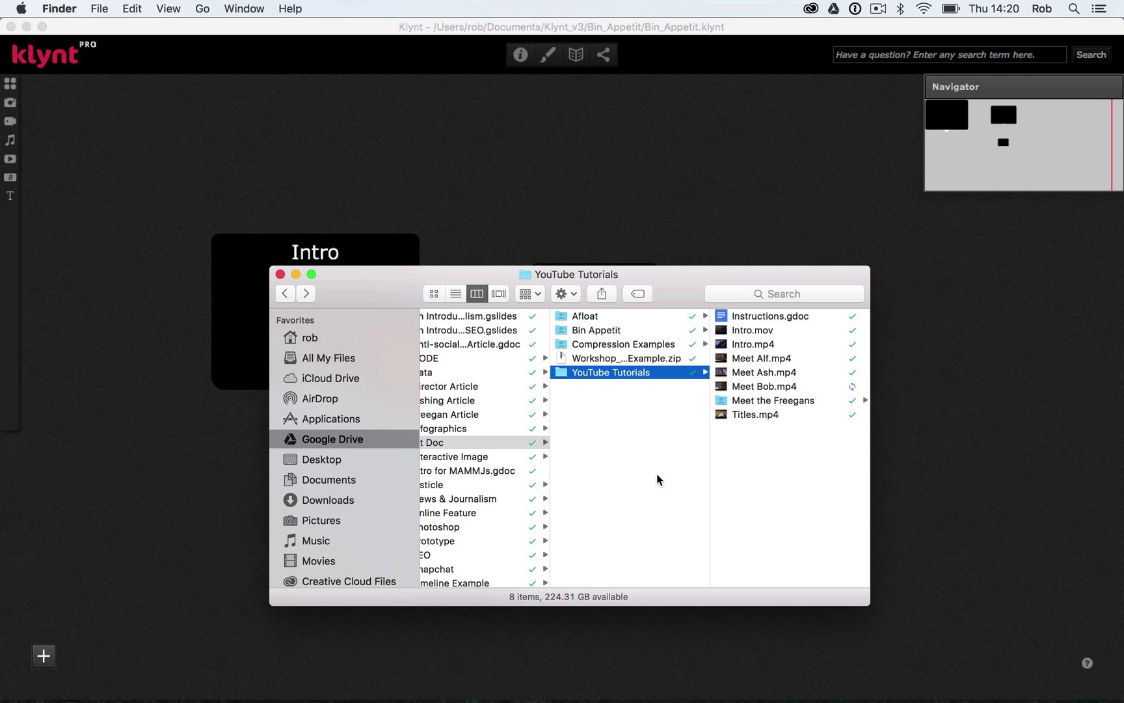
{"action": "left_click", "coordinate": [730, 415]}
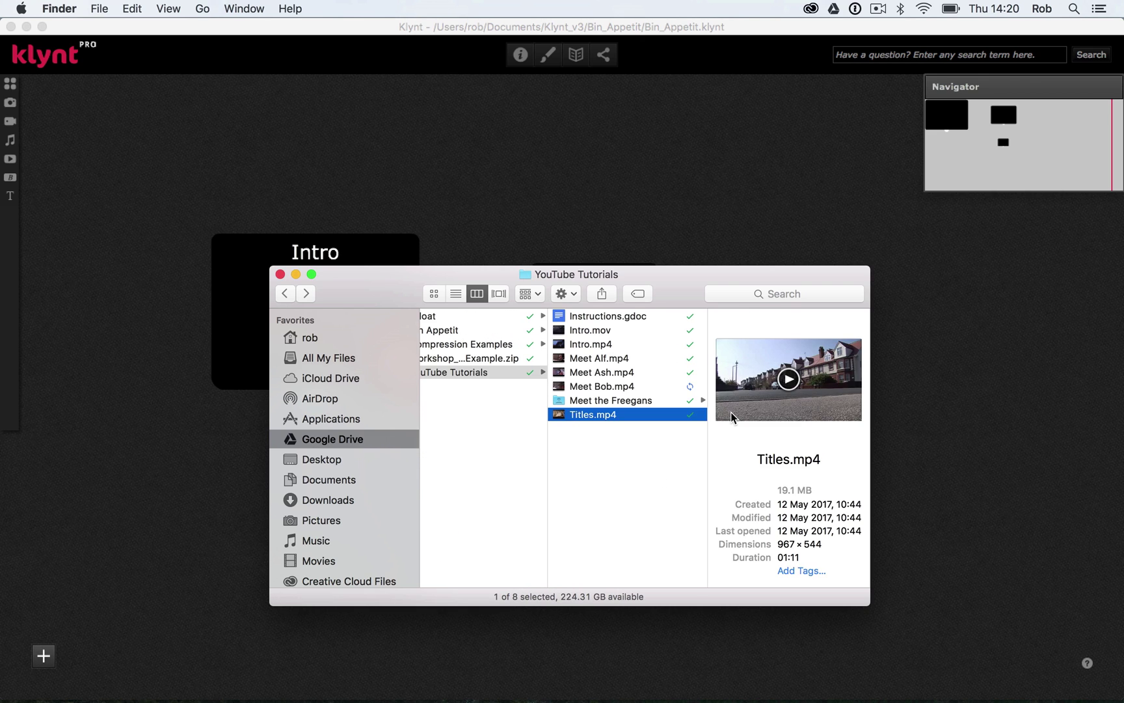
{"action": "key", "text": "space"}
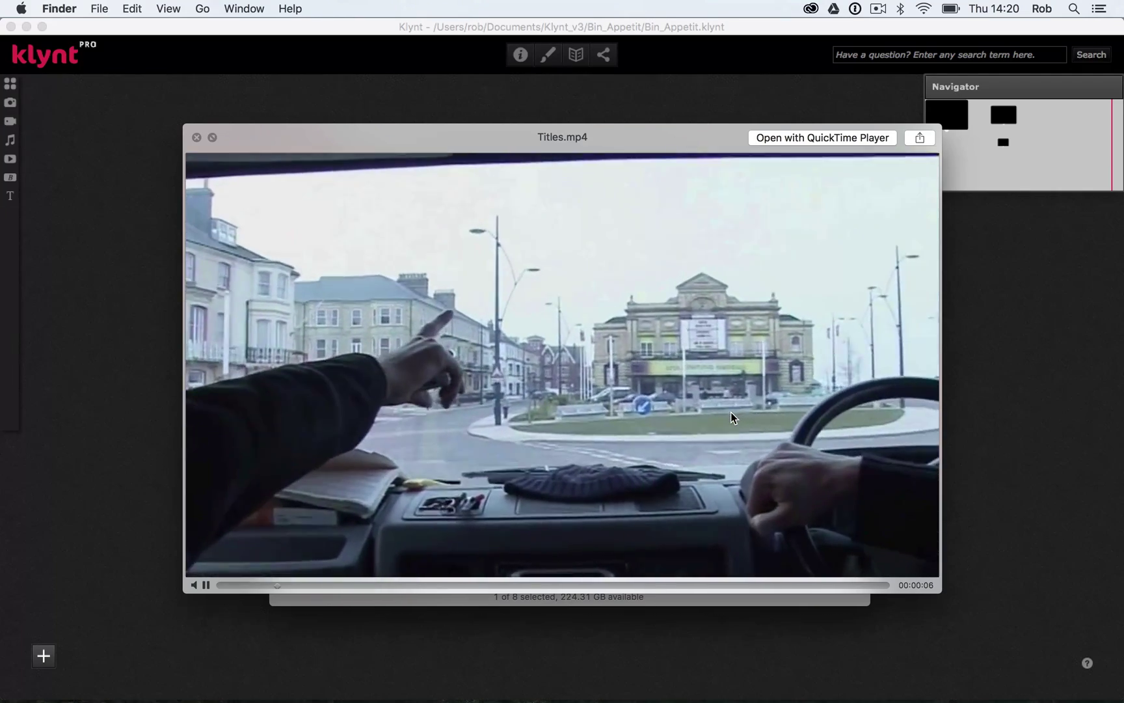
{"action": "key", "text": "space"}
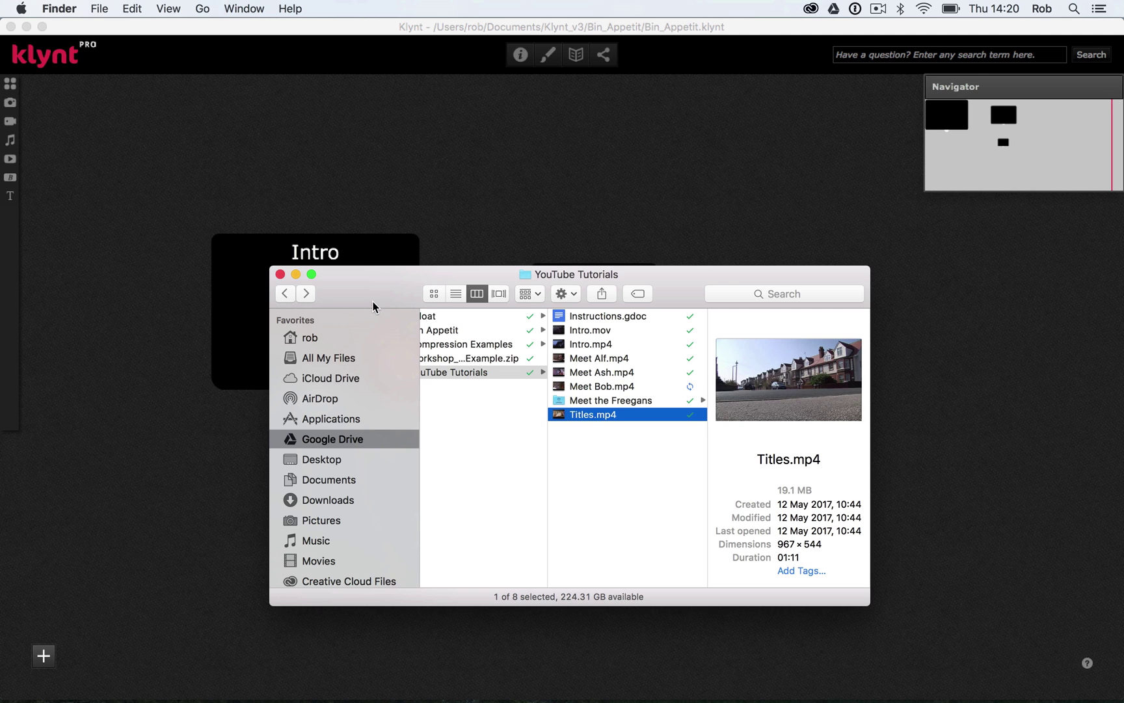
{"action": "left_click_drag", "start_coordinate": [373, 311], "coordinate": [369, 437]}
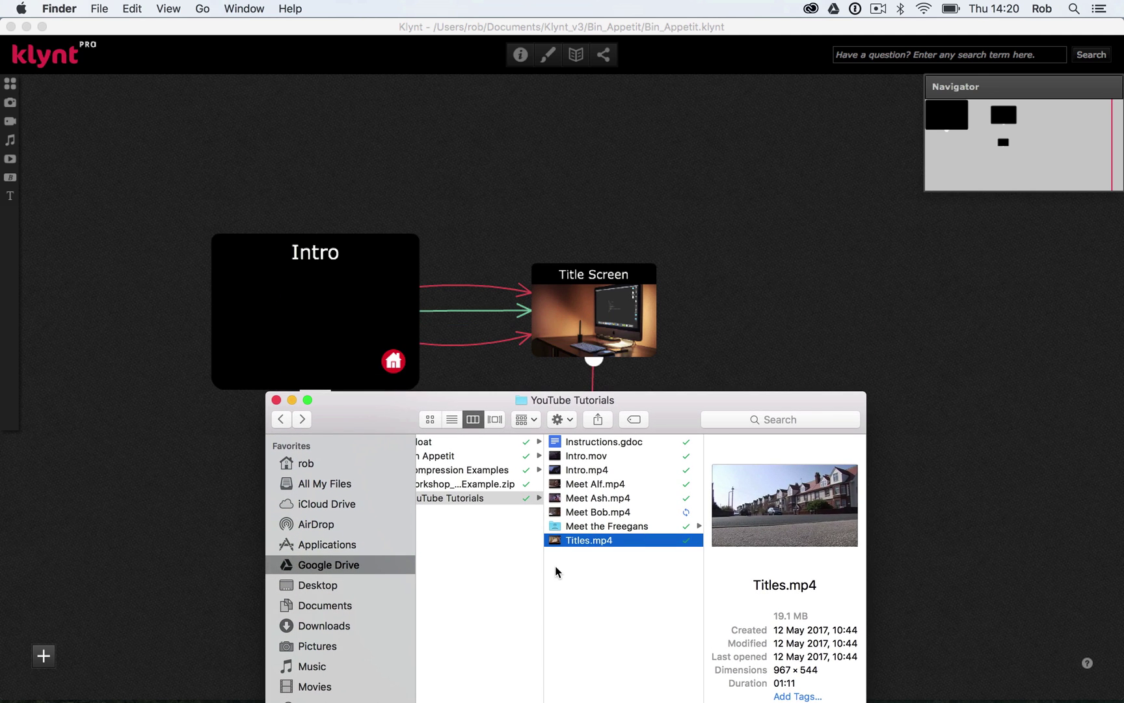
{"action": "left_click_drag", "start_coordinate": [557, 540], "coordinate": [790, 311]}
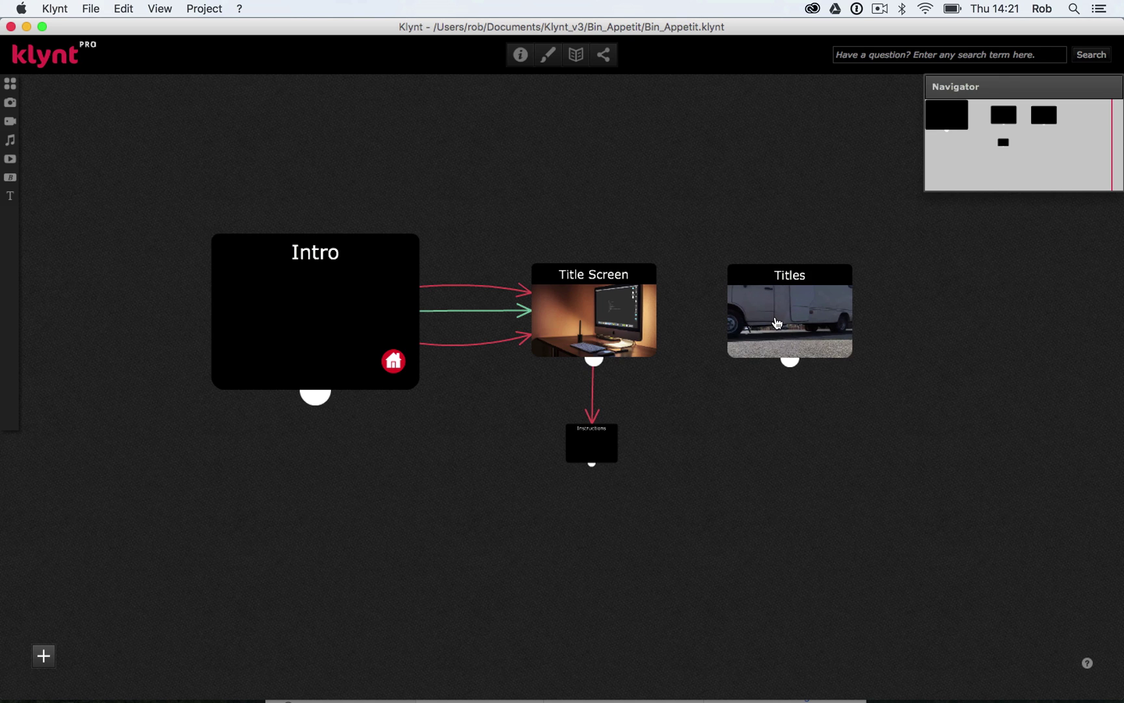
Retitle the new Titles sequence to 'Meet the Freegans' in the Sequence panel.
{"action": "left_click", "coordinate": [778, 324]}
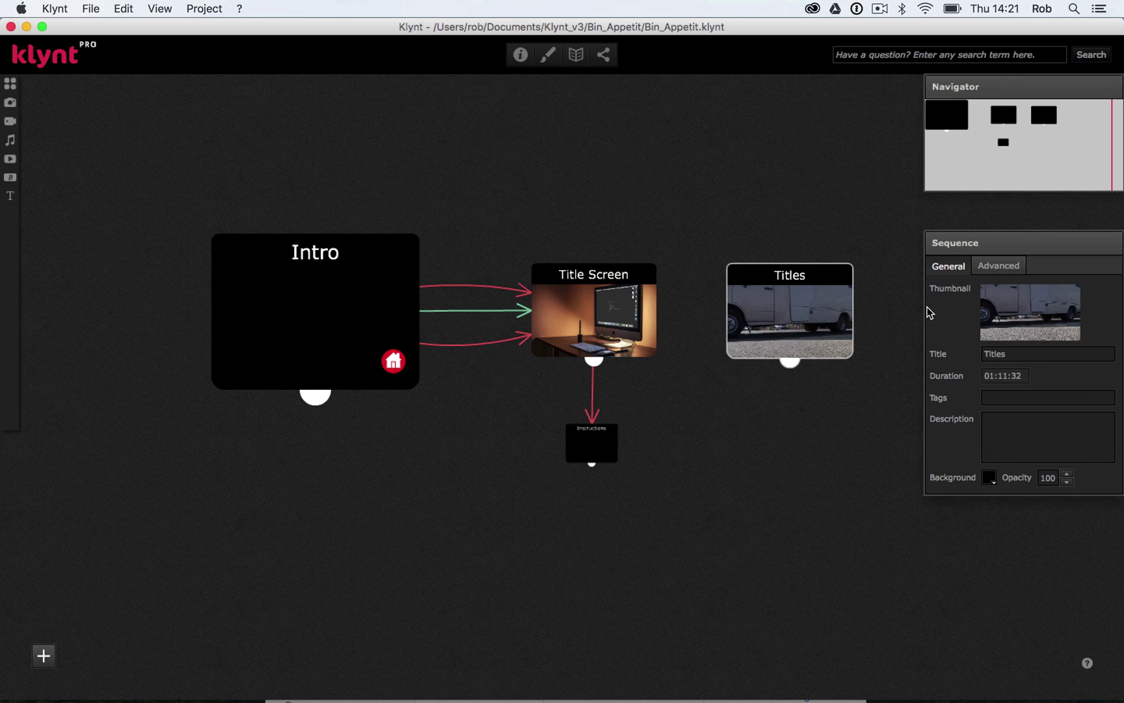
{"action": "double_click", "coordinate": [1000, 357]}
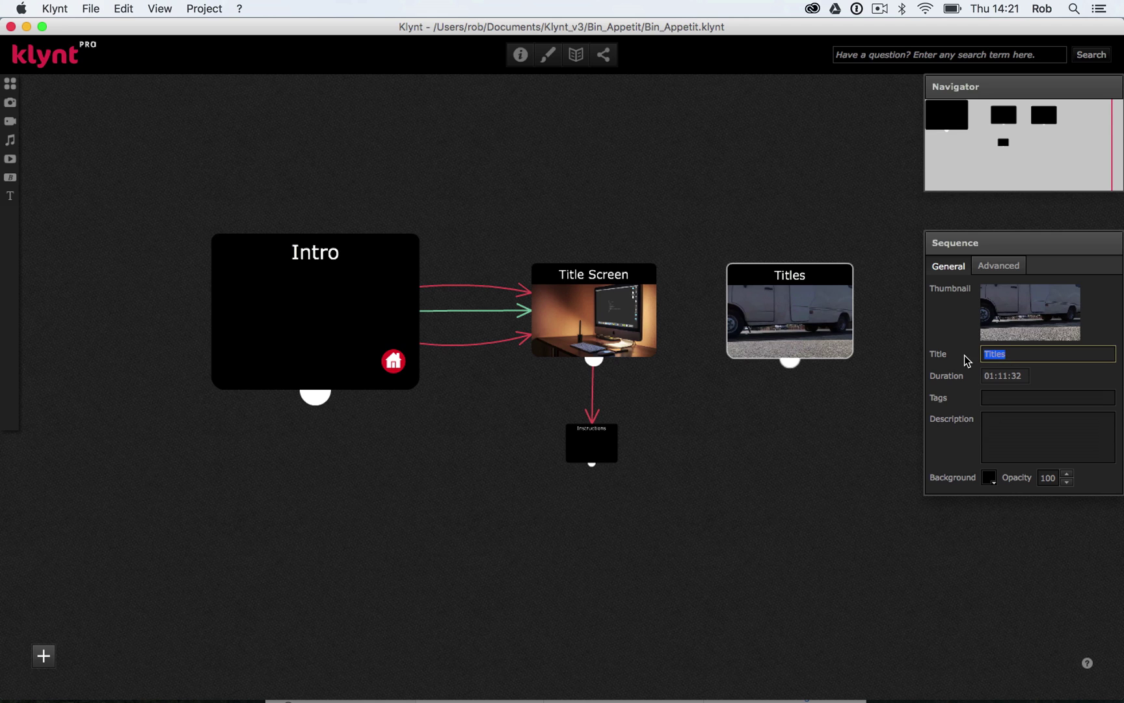
{"action": "type", "text": "Meet the Freegan"}
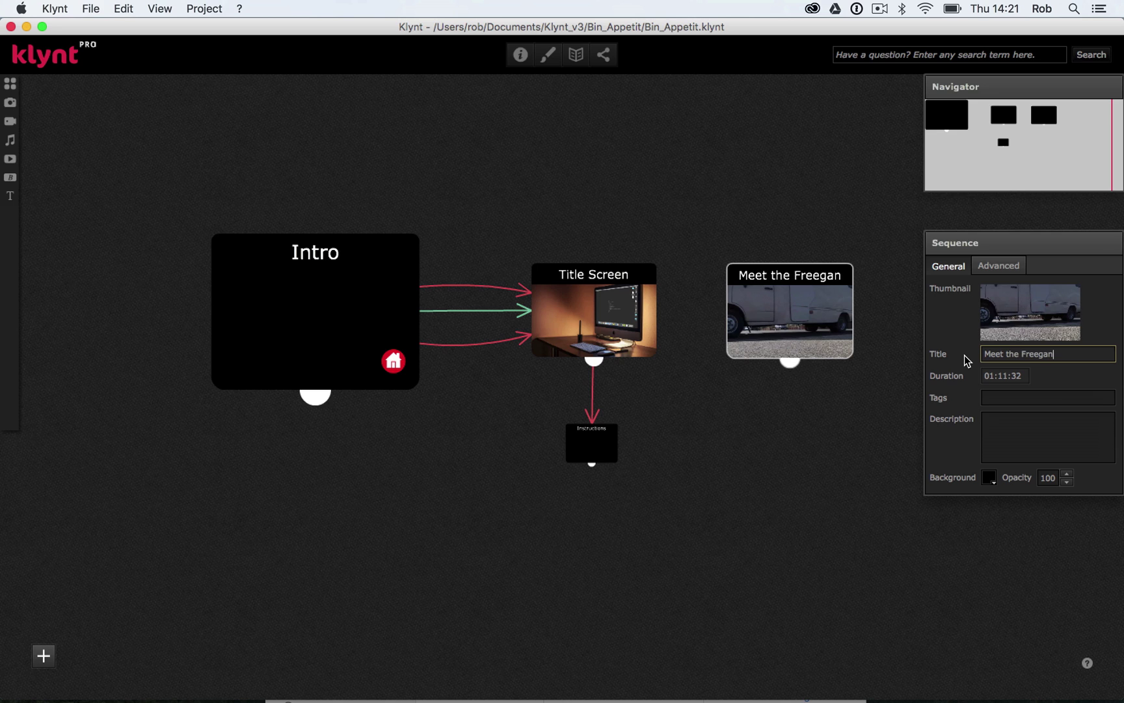
{"action": "type", "text": "s"}
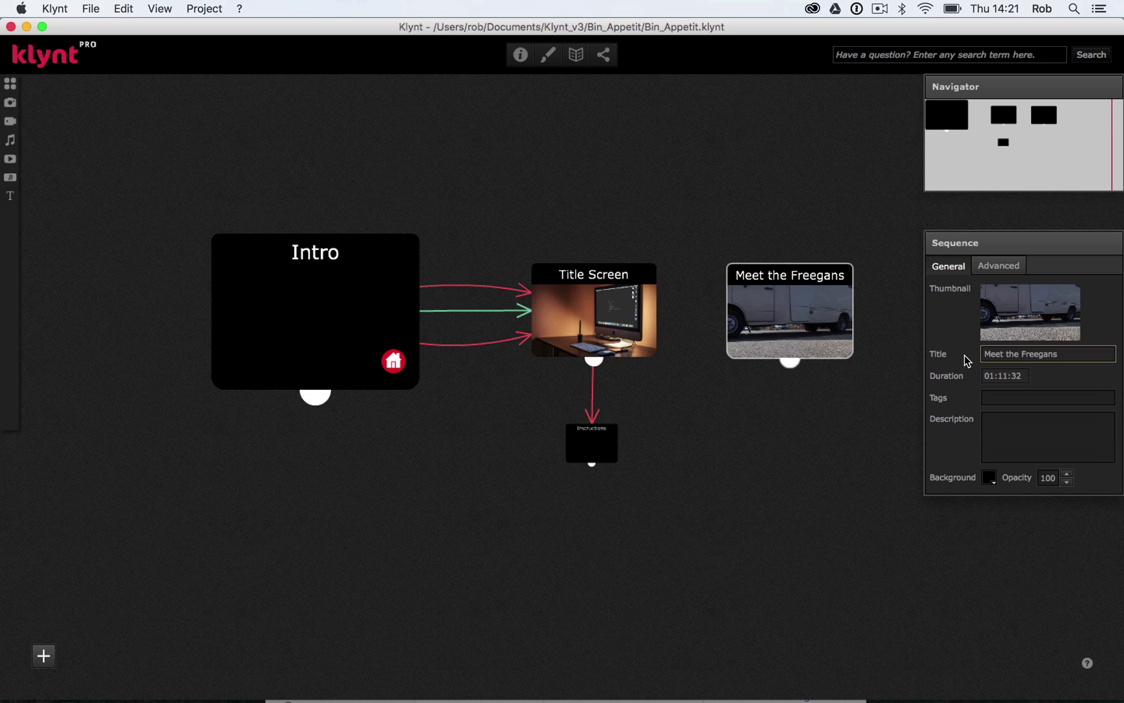
{"action": "key", "text": "Tab"}
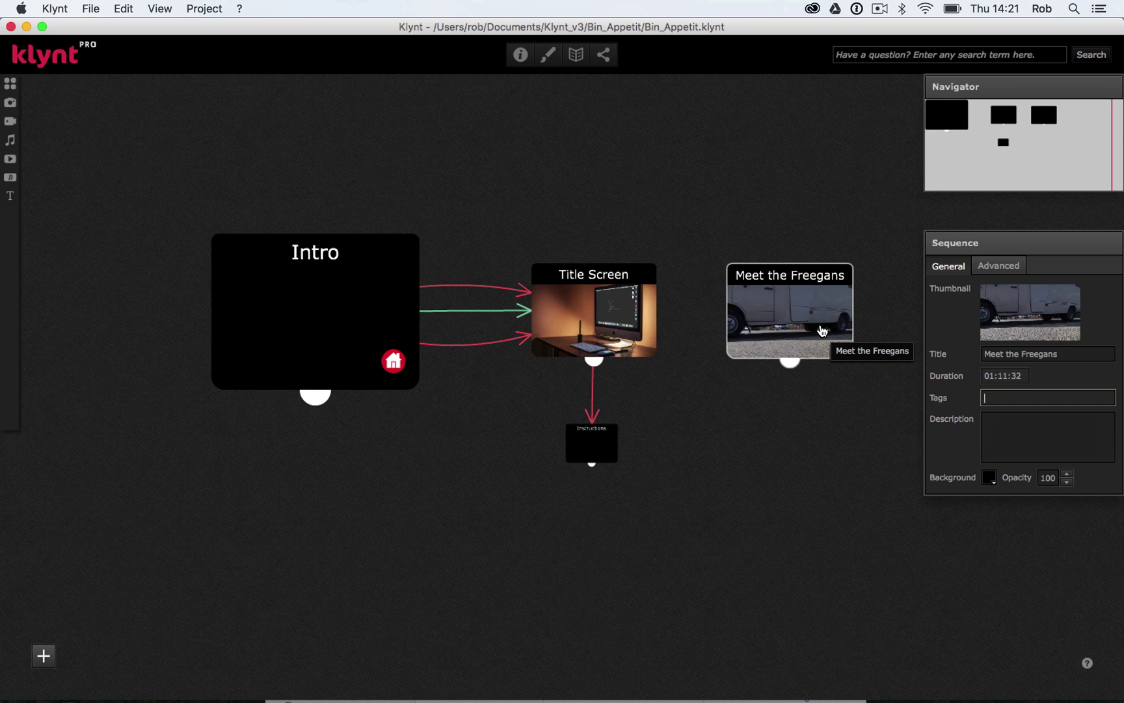
{"action": "left_click", "coordinate": [823, 331]}
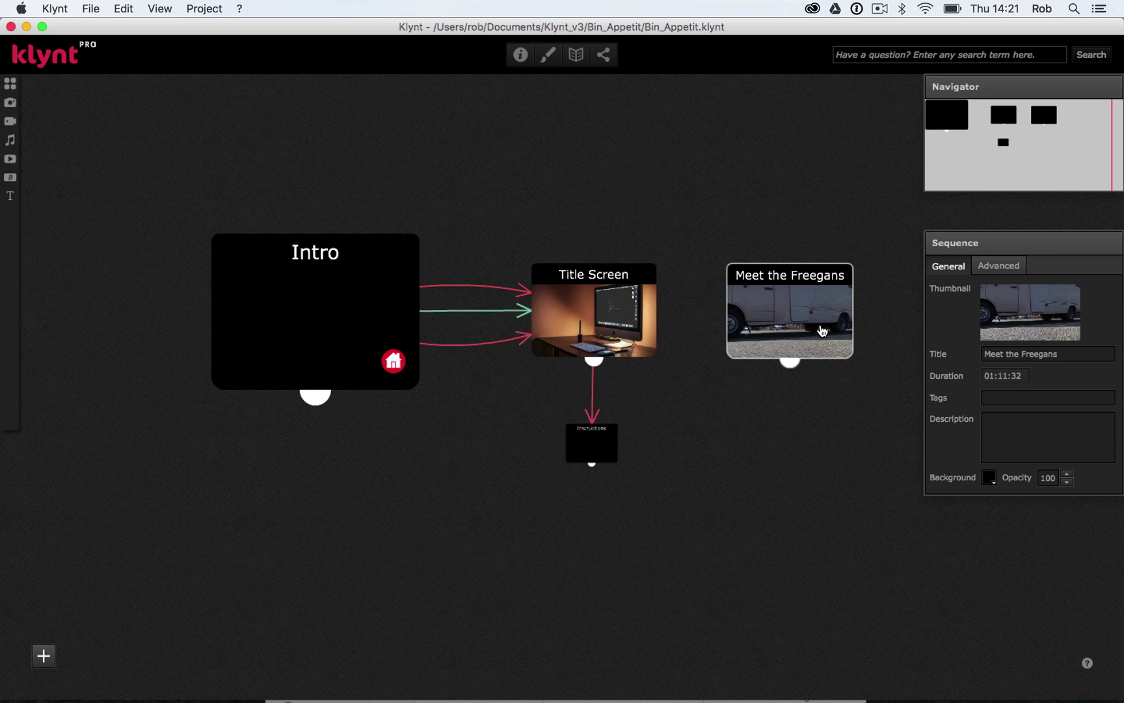
Open the Meet the Freegans sequence editor and select its Titles.mp4 clip on the timeline.
{"action": "double_click", "coordinate": [822, 330]}
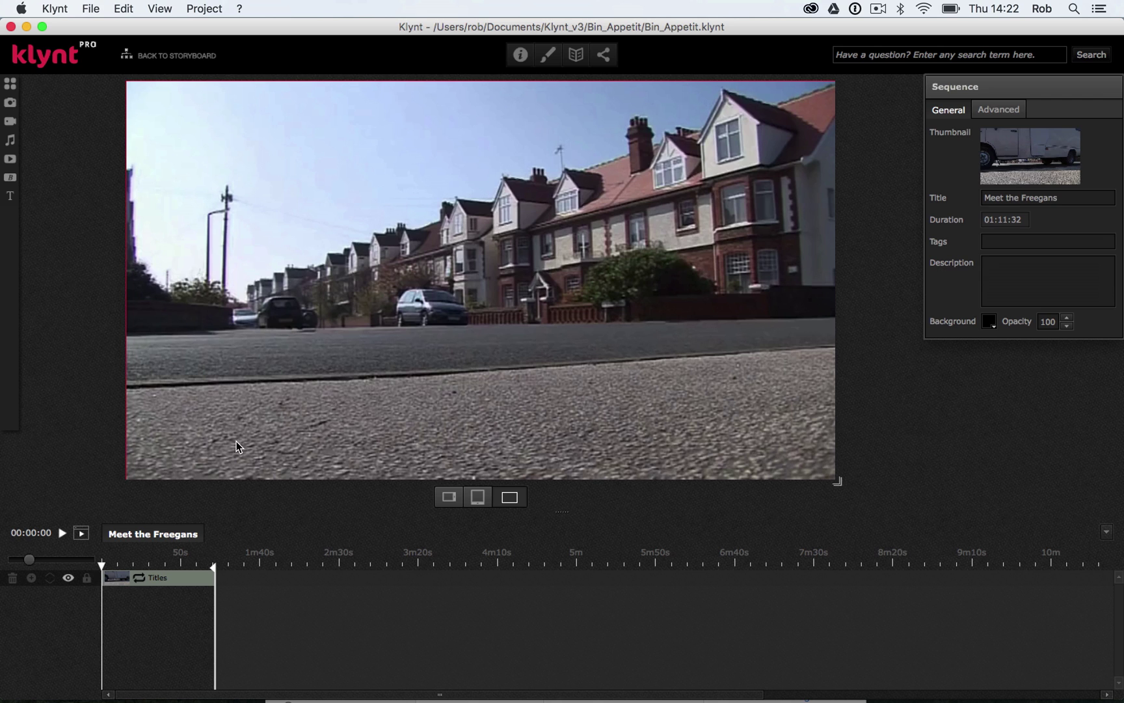
{"action": "left_click", "coordinate": [180, 585]}
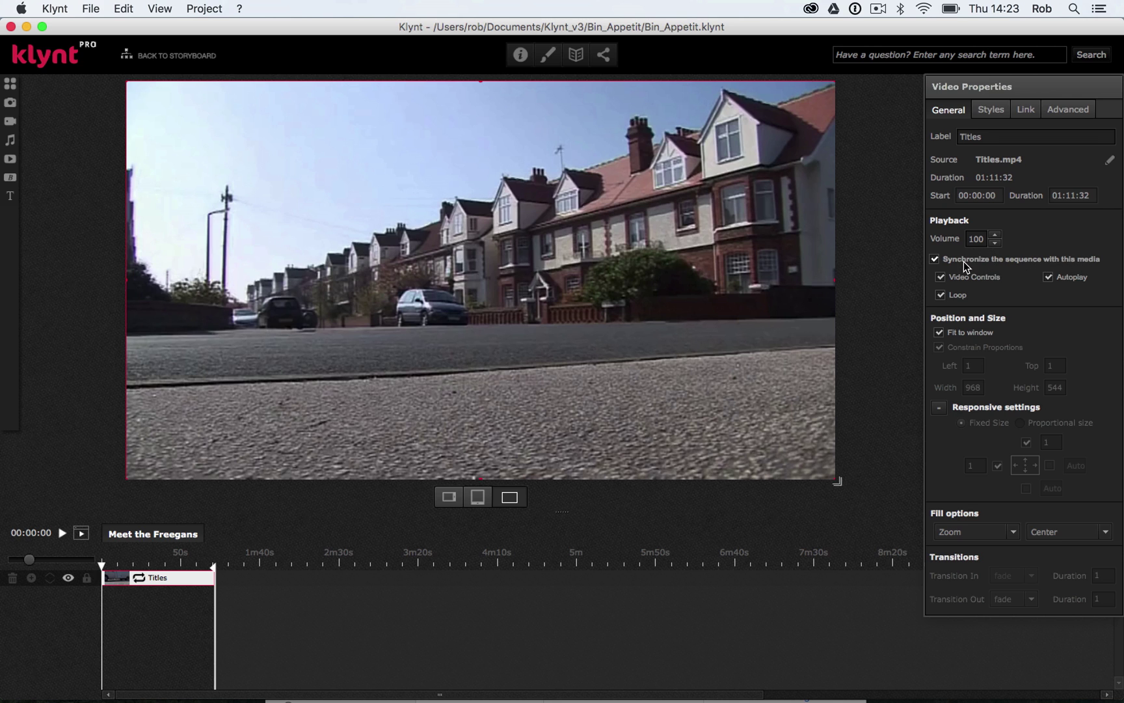
Stop the sequence length from synchronizing with the Titles video.
{"action": "left_click", "coordinate": [935, 259]}
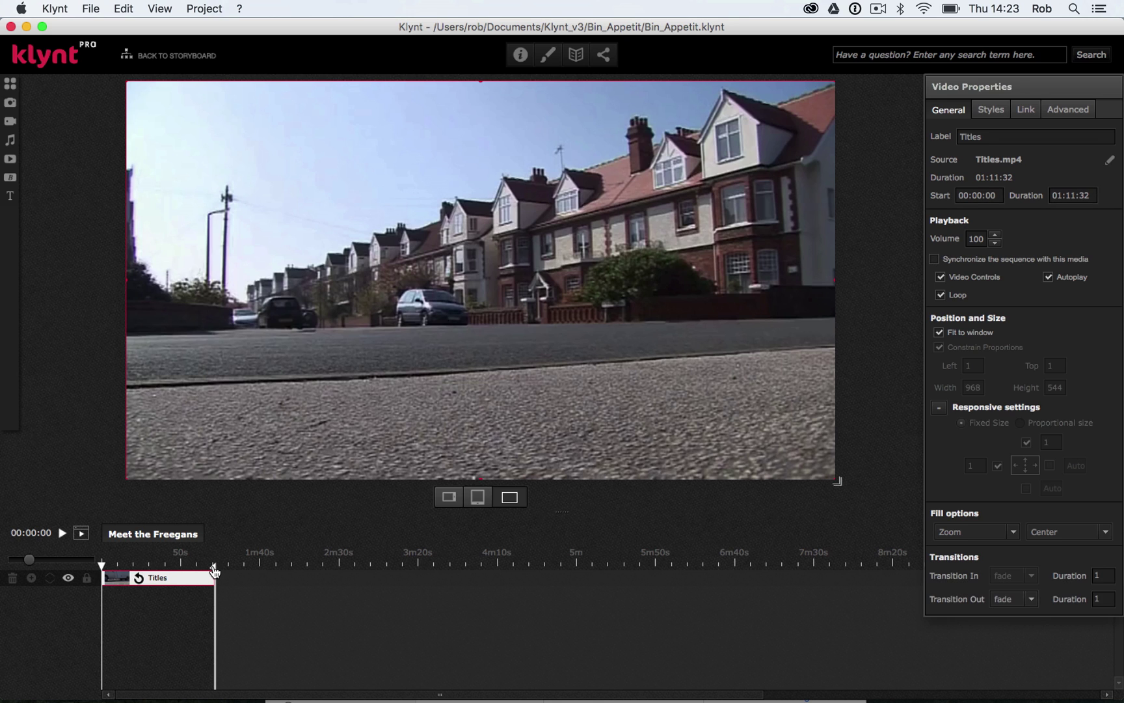
{"action": "left_click_drag", "start_coordinate": [216, 572], "coordinate": [292, 574]}
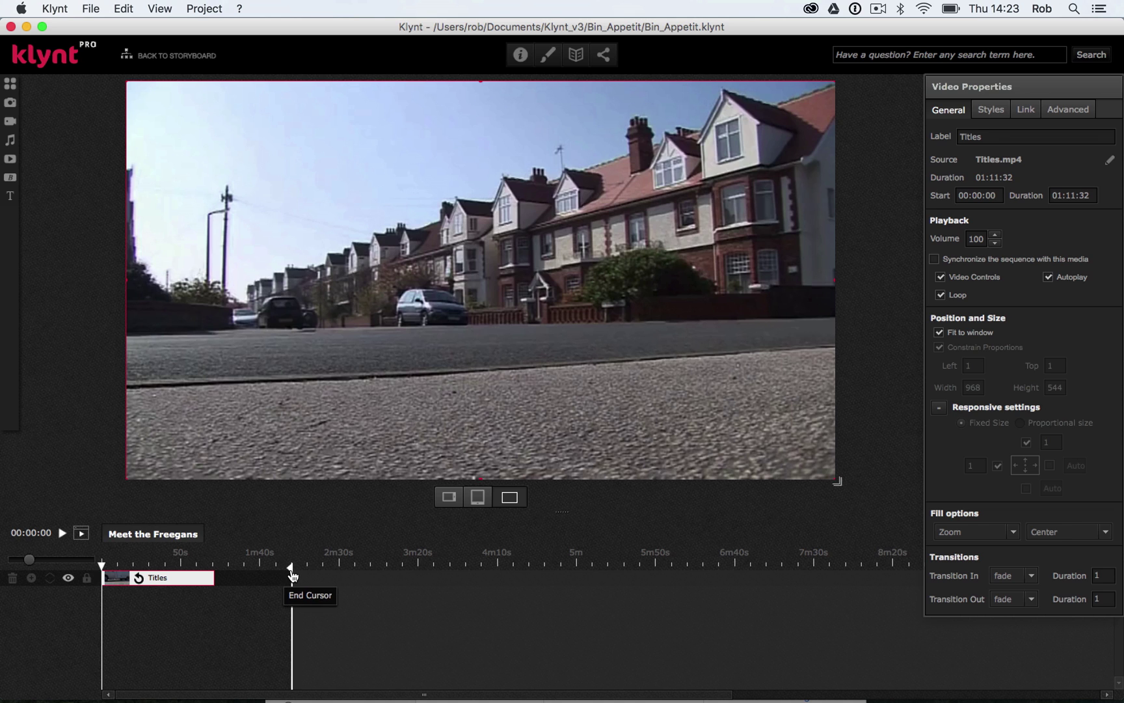
{"action": "left_click", "coordinate": [246, 586]}
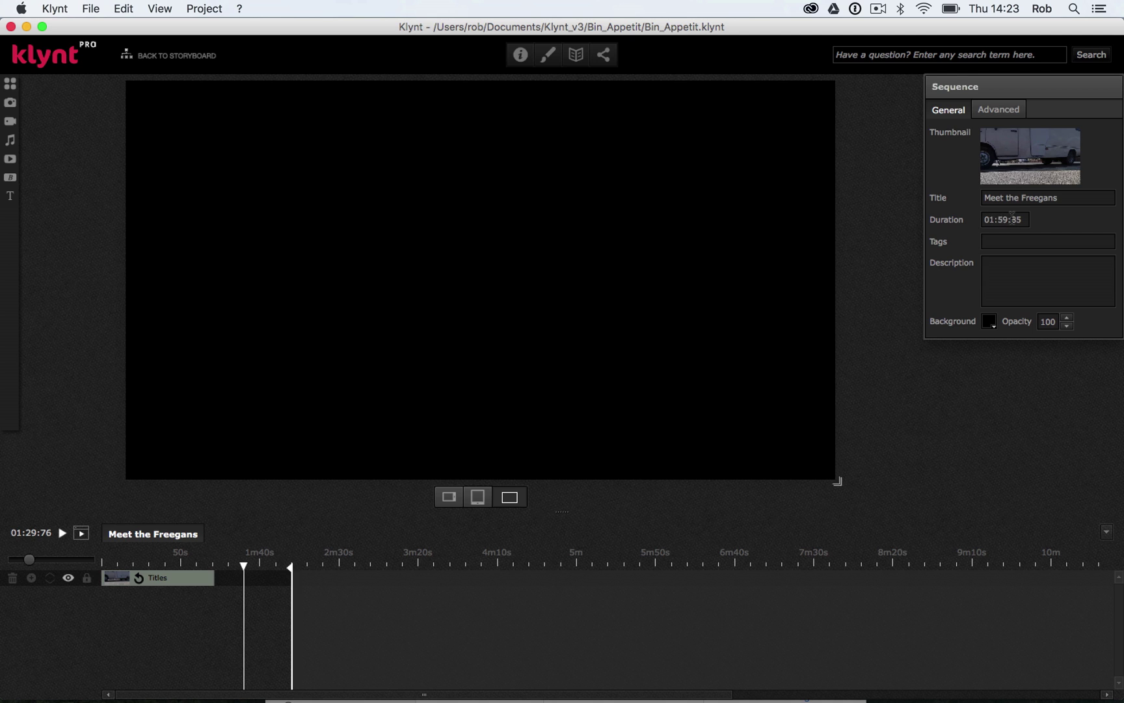
Set the sequence duration to 05:00:00 and stretch the Titles clip to the end.
{"action": "left_click", "coordinate": [988, 220]}
{"action": "type", "text": "5:00"}
{"action": "key", "text": "BackSpace"}
{"action": "key", "text": "BackSpace"}
{"action": "type", "text": "00"}
{"action": "key", "text": "Tab"}
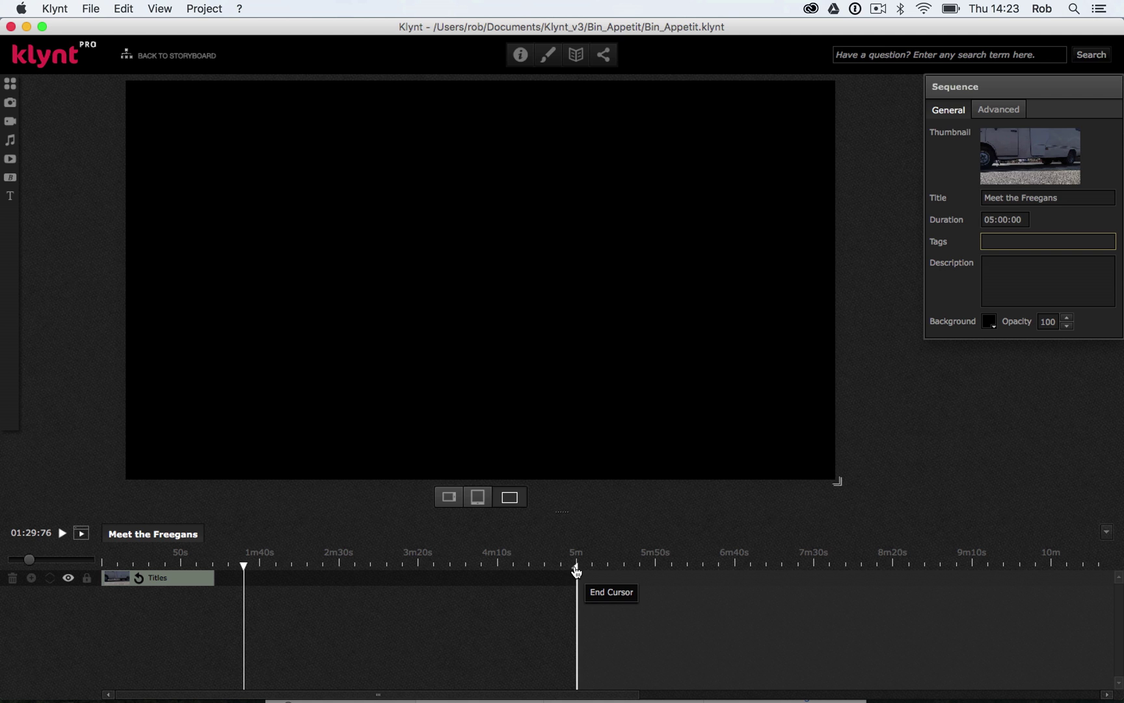
{"action": "left_click_drag", "start_coordinate": [215, 578], "coordinate": [575, 579]}
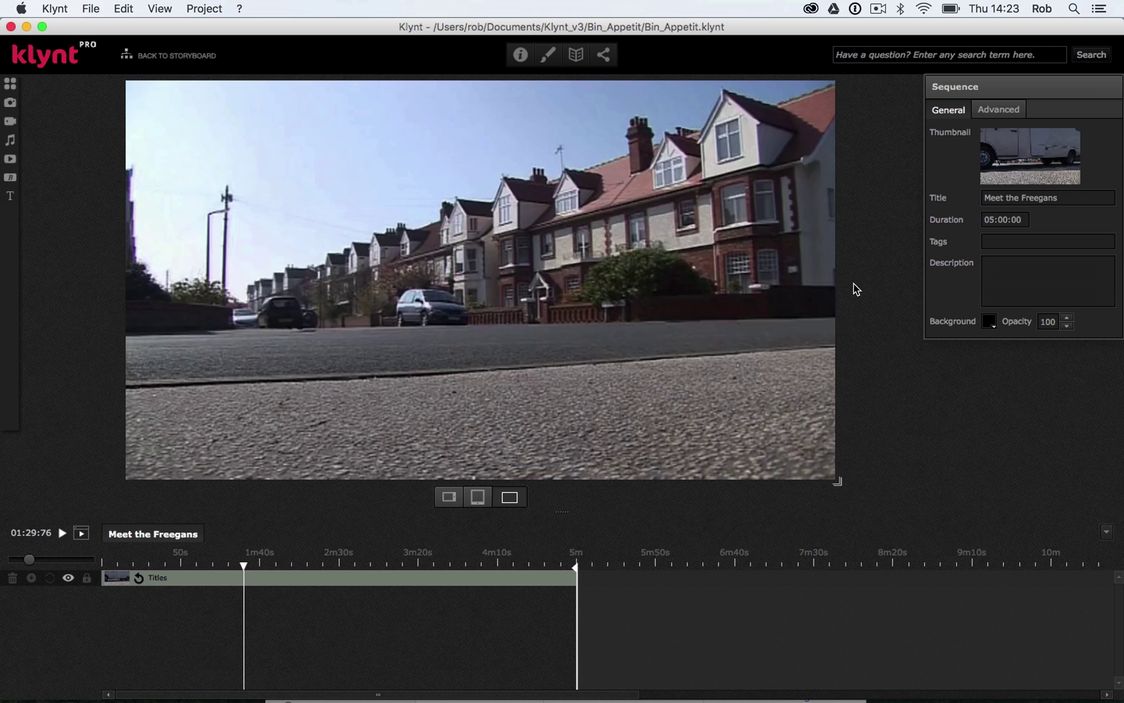
Give the Titles clip volume 20 and lower its Styles opacity to 20.
{"action": "left_click", "coordinate": [421, 579]}
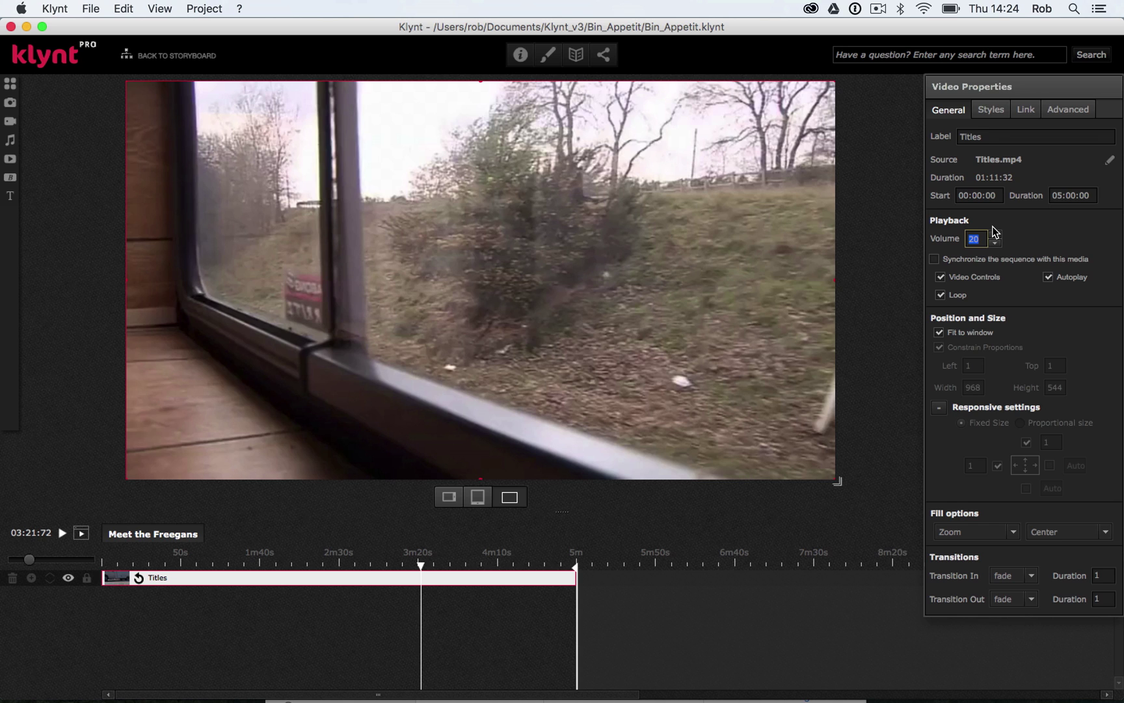
{"action": "left_click", "coordinate": [993, 111]}
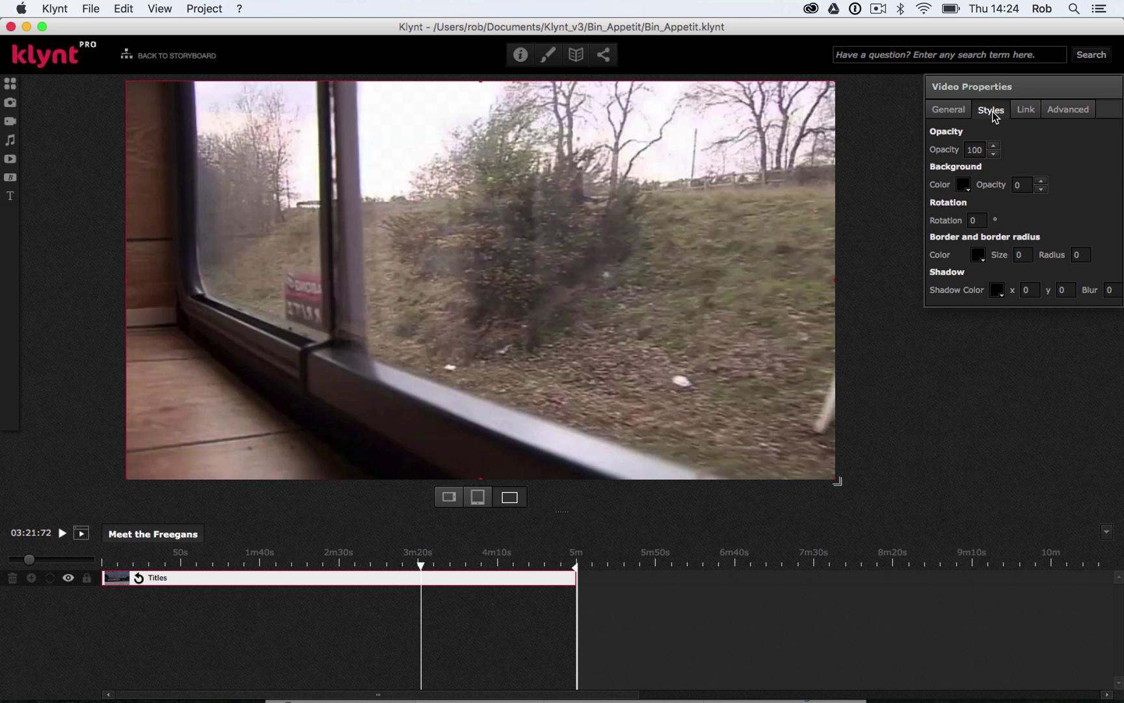
{"action": "left_click", "coordinate": [994, 154]}
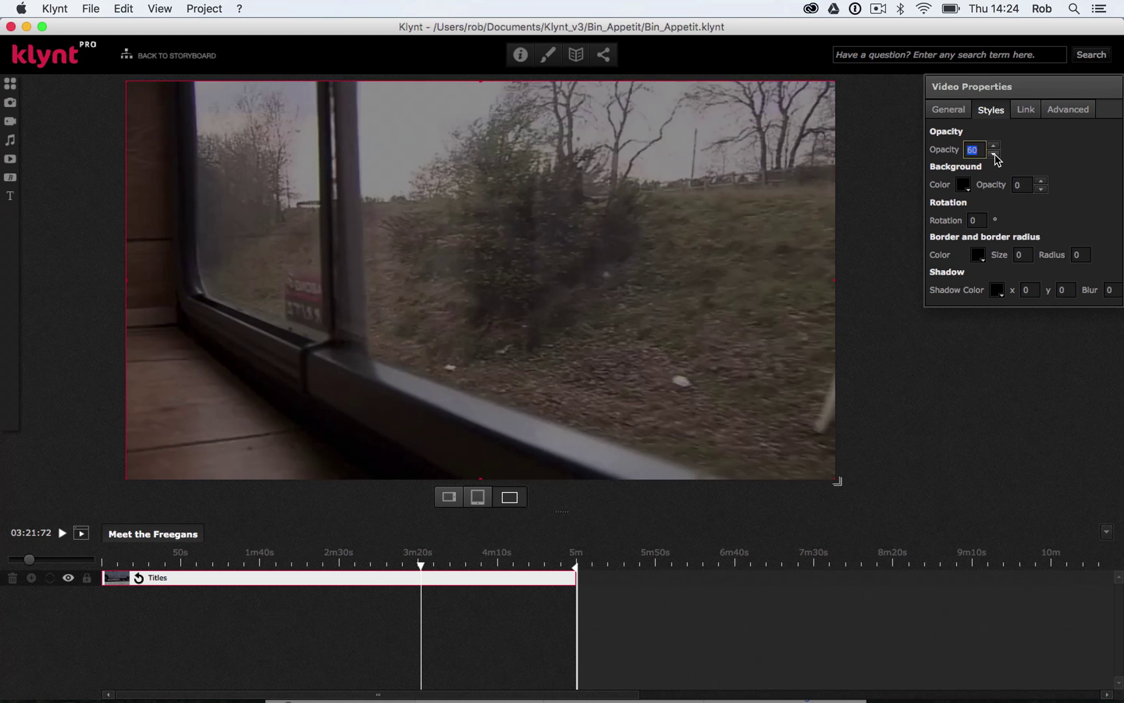
{"action": "left_click", "coordinate": [995, 154]}
{"action": "left_click", "coordinate": [994, 154]}
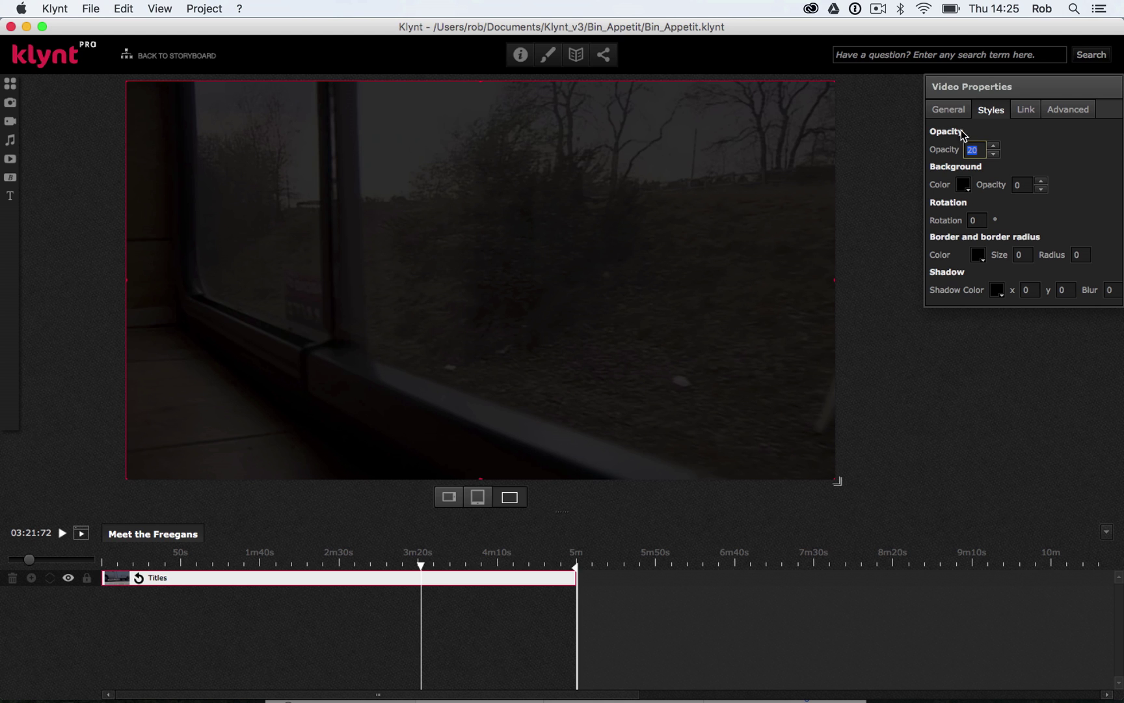
{"action": "left_click", "coordinate": [948, 110]}
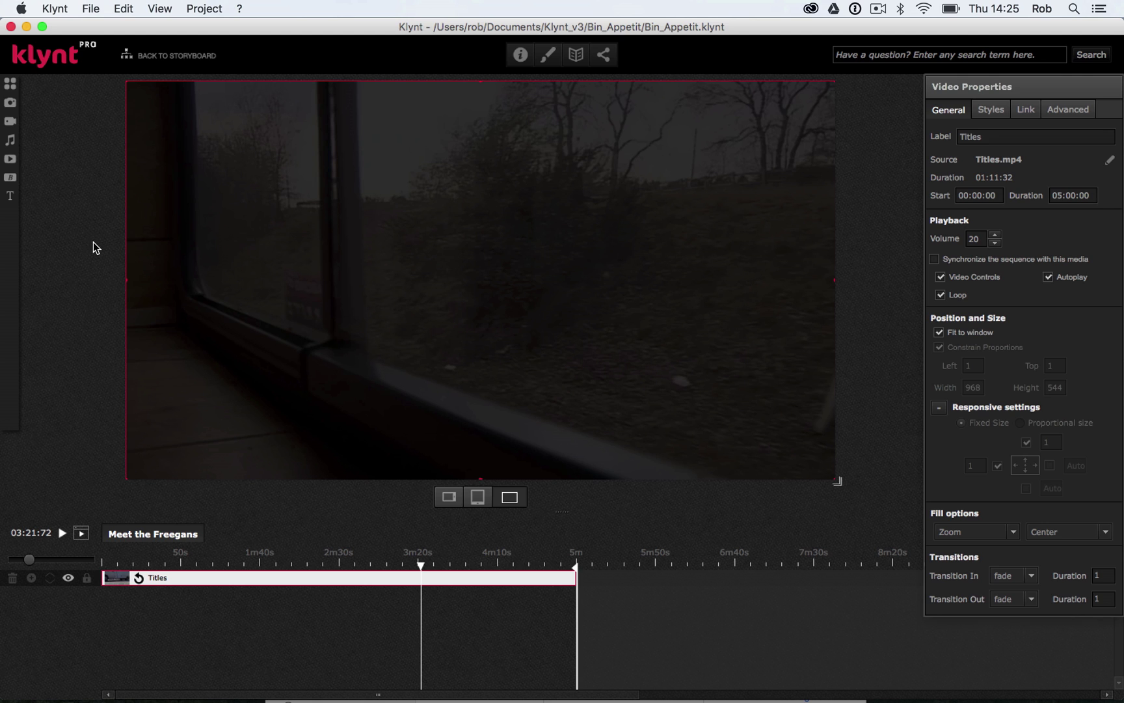
Place a Title 1 text on the video and replace its placeholder with 'Meet the Freegans'.
{"action": "left_click", "coordinate": [9, 196]}
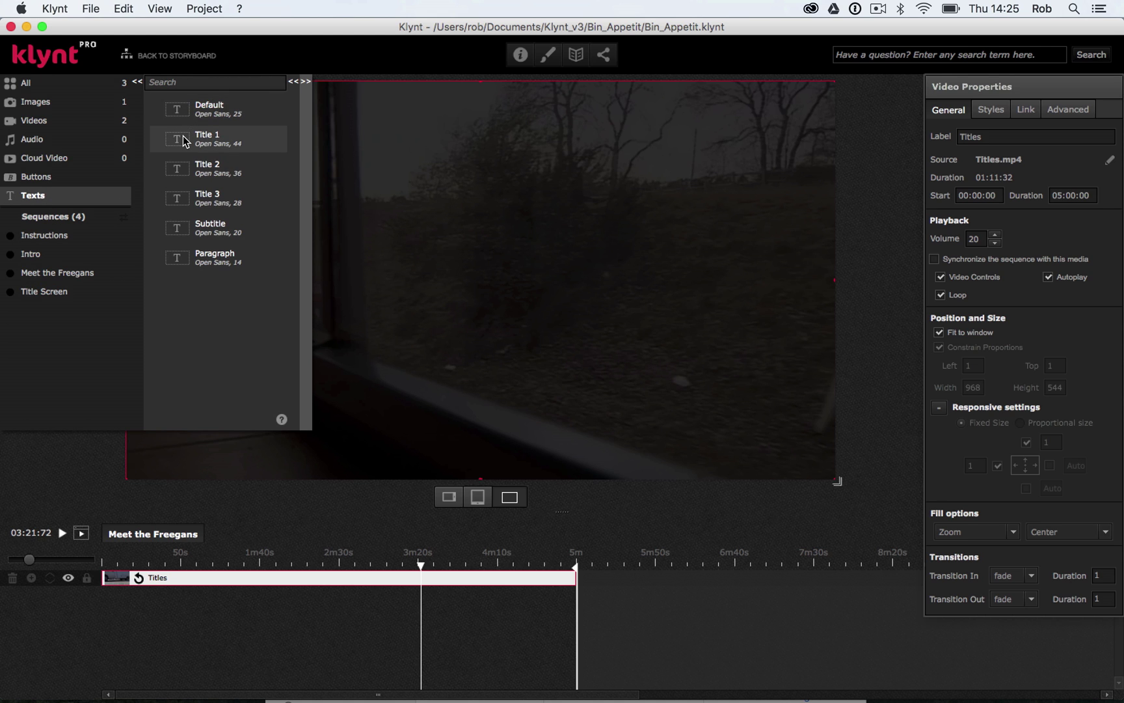
{"action": "left_click_drag", "start_coordinate": [183, 136], "coordinate": [465, 172]}
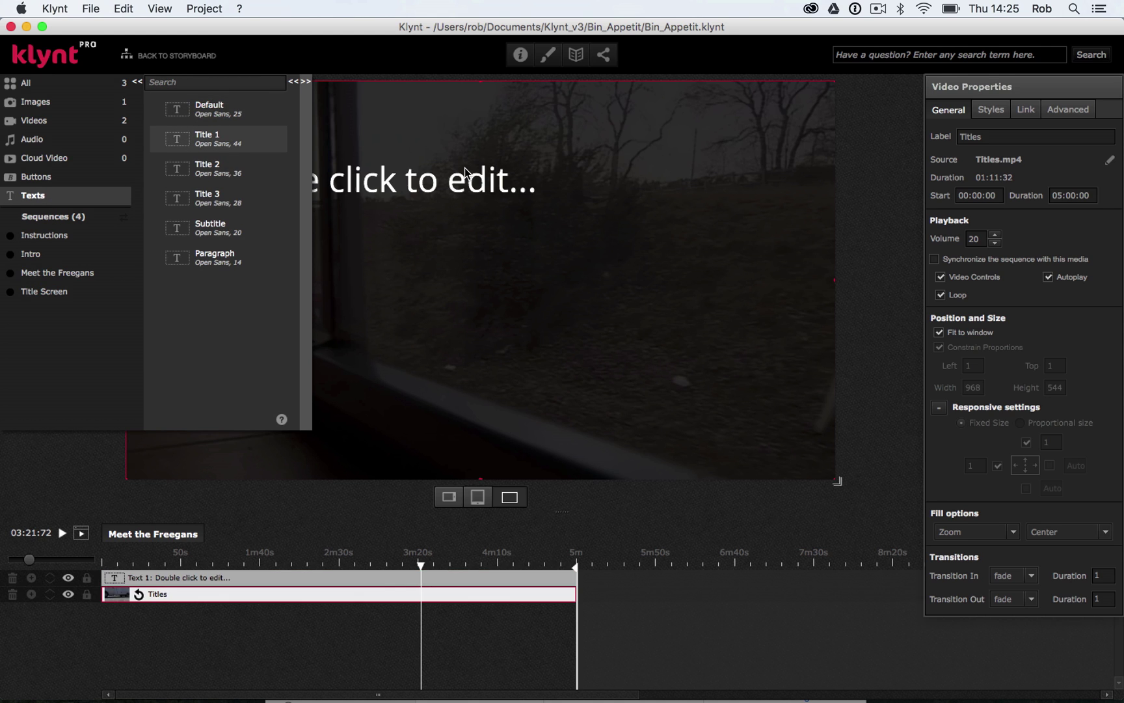
{"action": "double_click", "coordinate": [448, 186]}
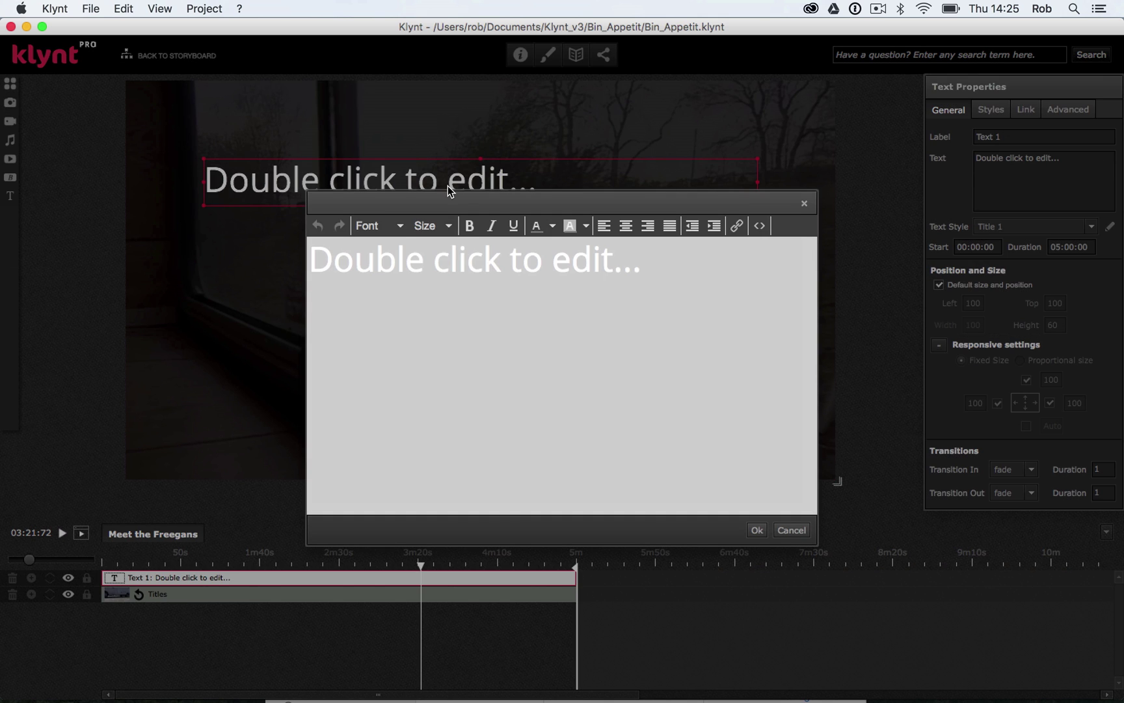
{"action": "left_click_drag", "start_coordinate": [650, 274], "coordinate": [315, 257]}
{"action": "type", "text": "Meet "}
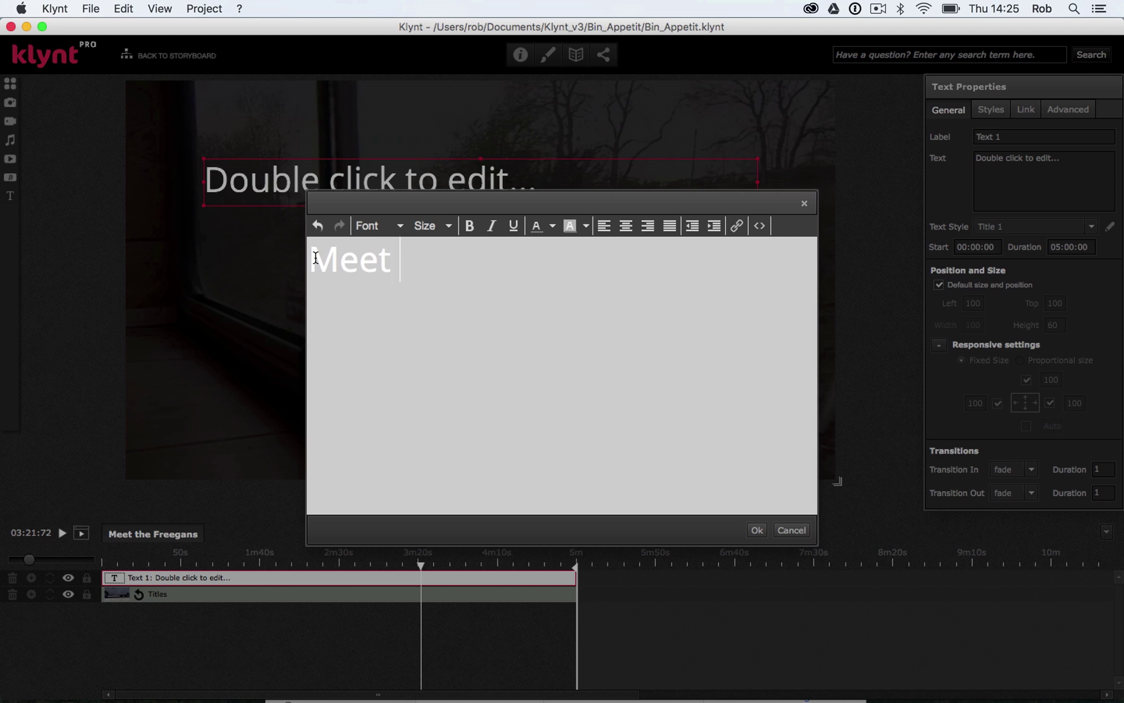
{"action": "type", "text": "the Free"}
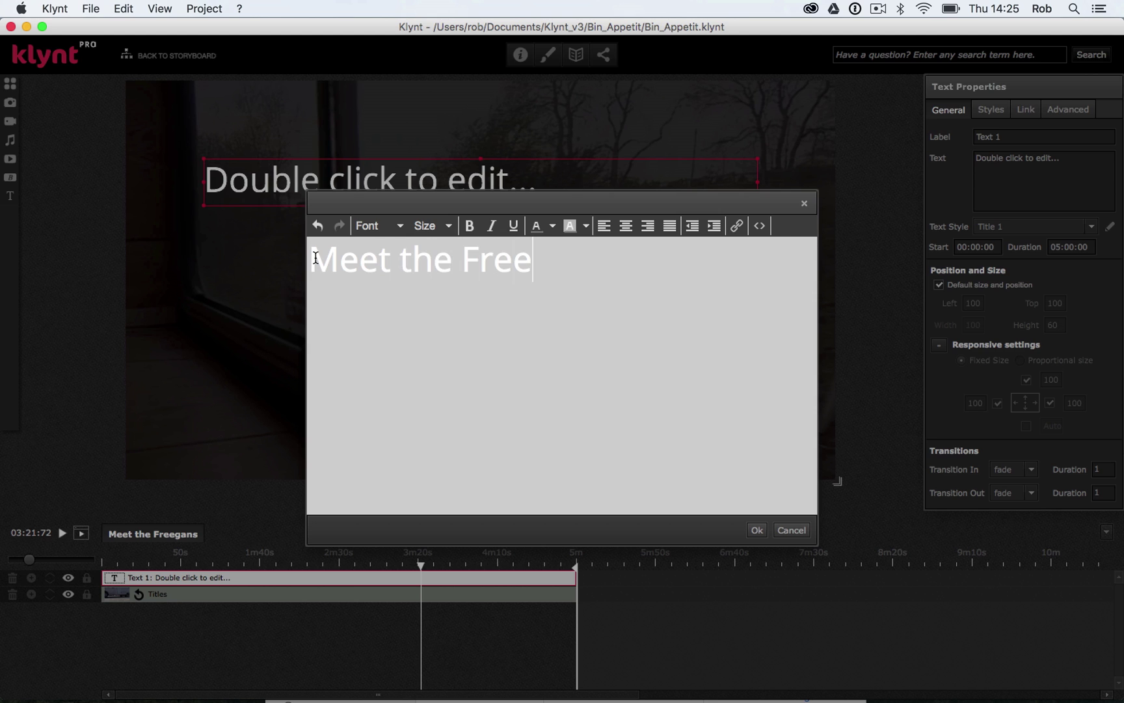
{"action": "type", "text": "gans"}
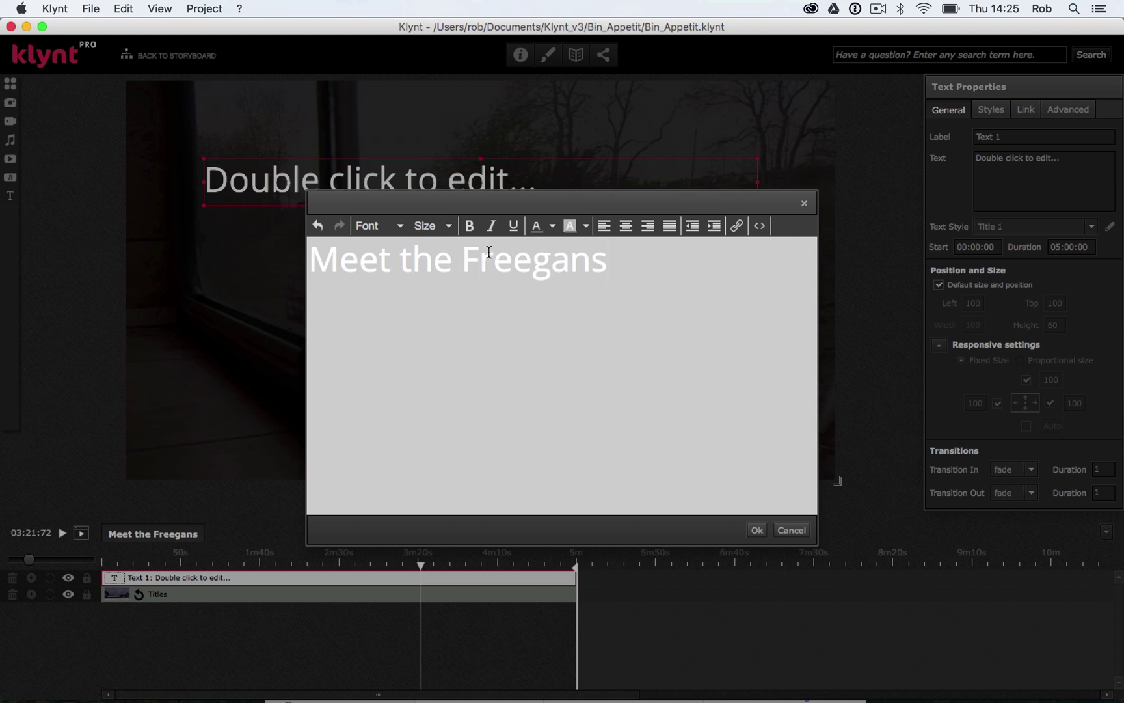
{"action": "left_click_drag", "start_coordinate": [609, 262], "coordinate": [316, 262]}
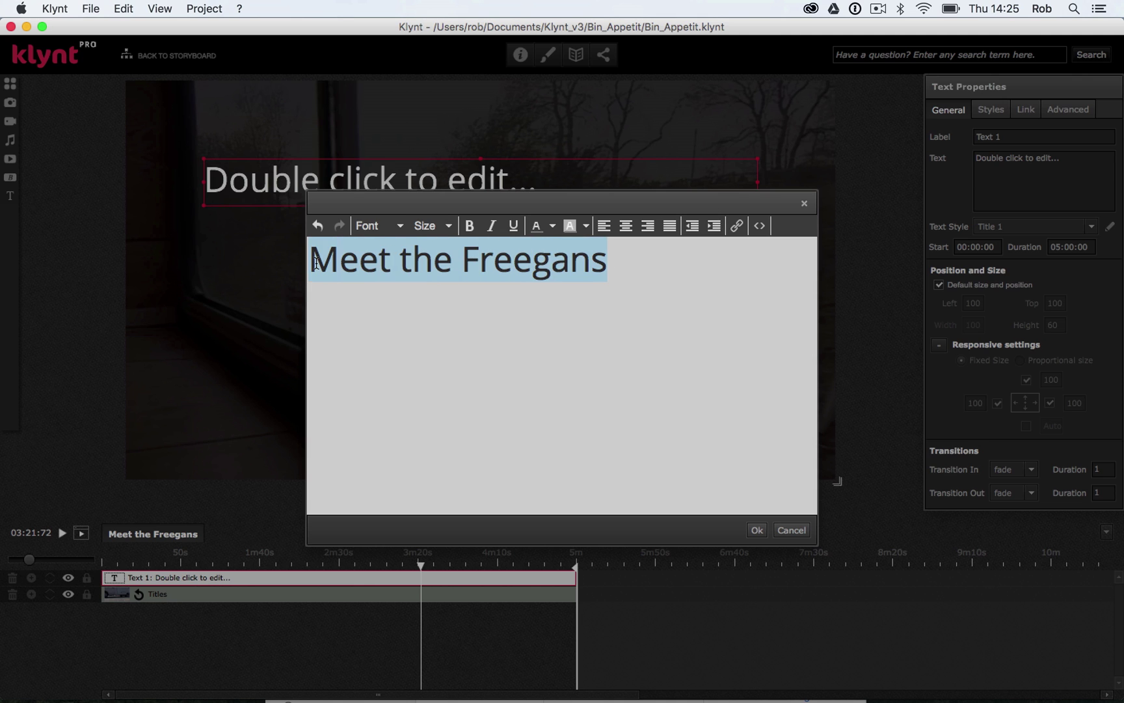
Style the title in Lato, bold, yellow and centre-aligned.
{"action": "left_click", "coordinate": [396, 226]}
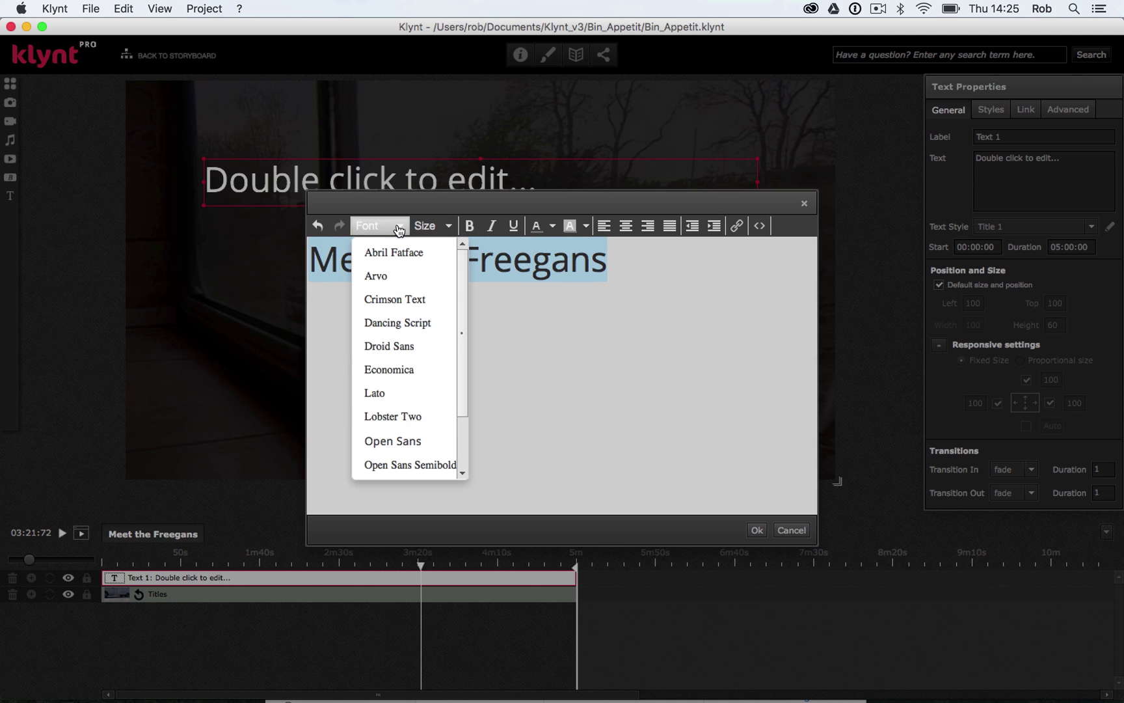
{"action": "left_click", "coordinate": [402, 402]}
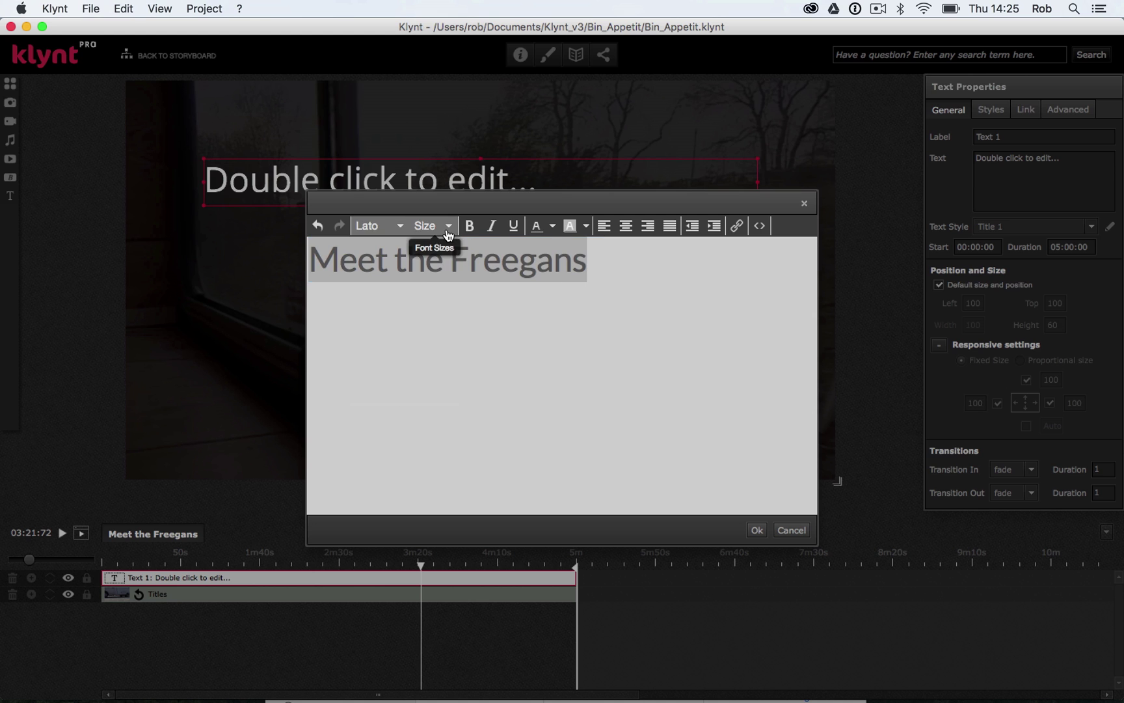
{"action": "left_click", "coordinate": [469, 226]}
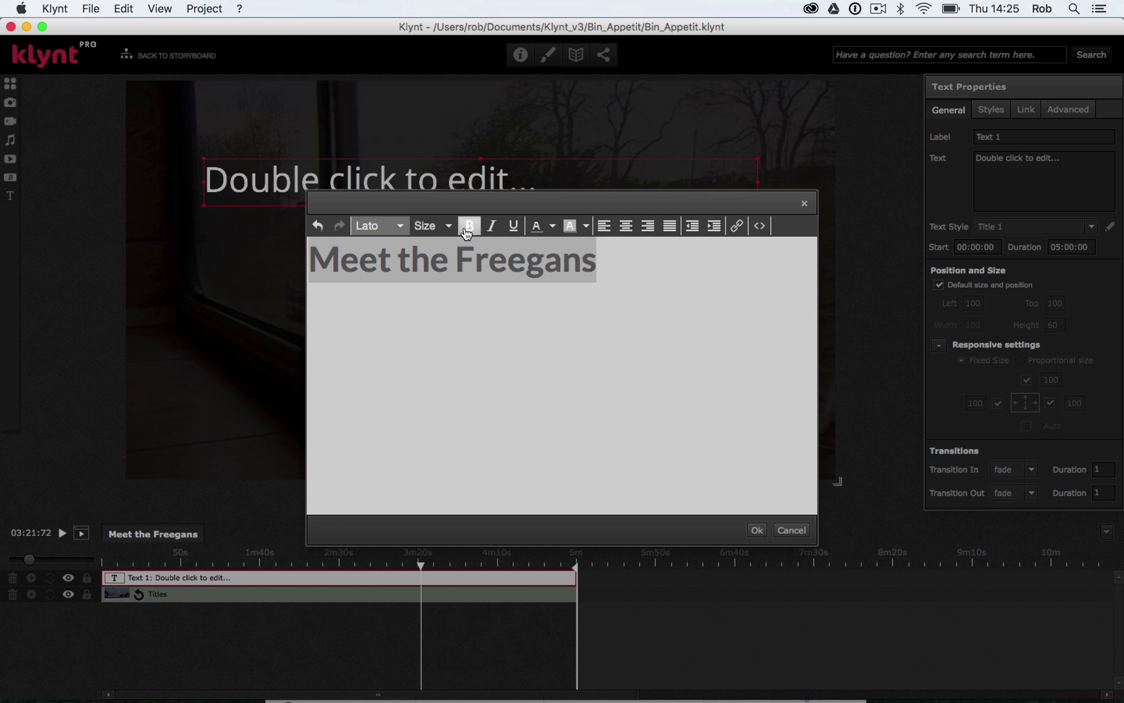
{"action": "left_click", "coordinate": [552, 226]}
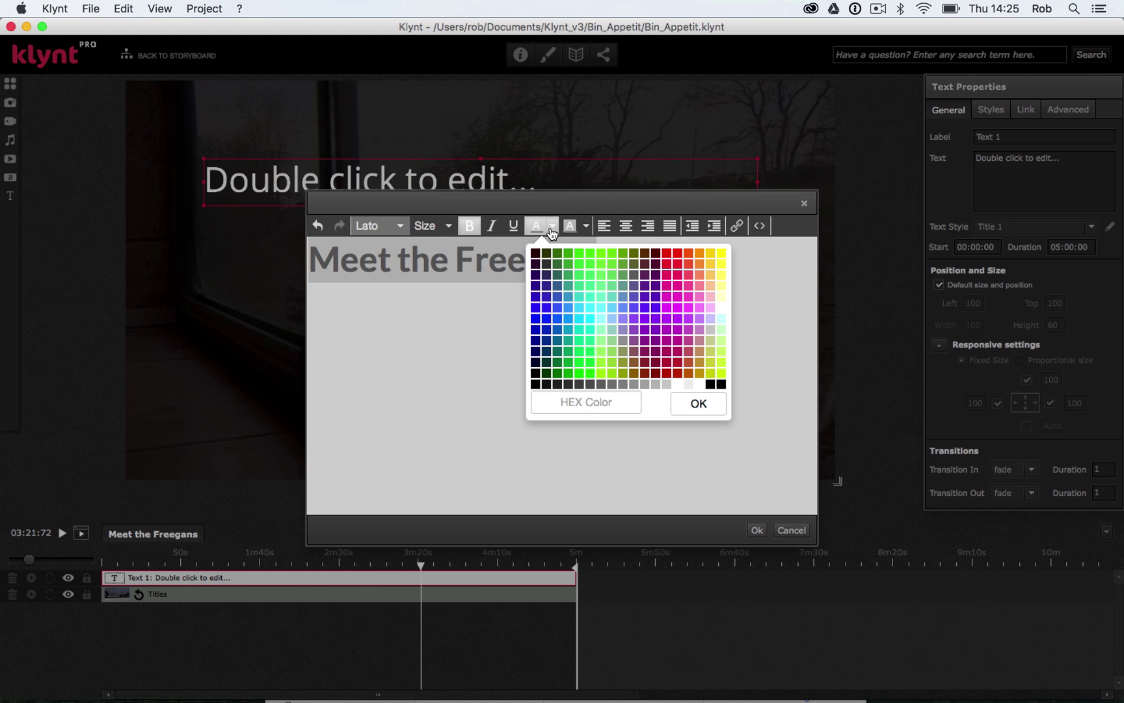
{"action": "left_click", "coordinate": [727, 258]}
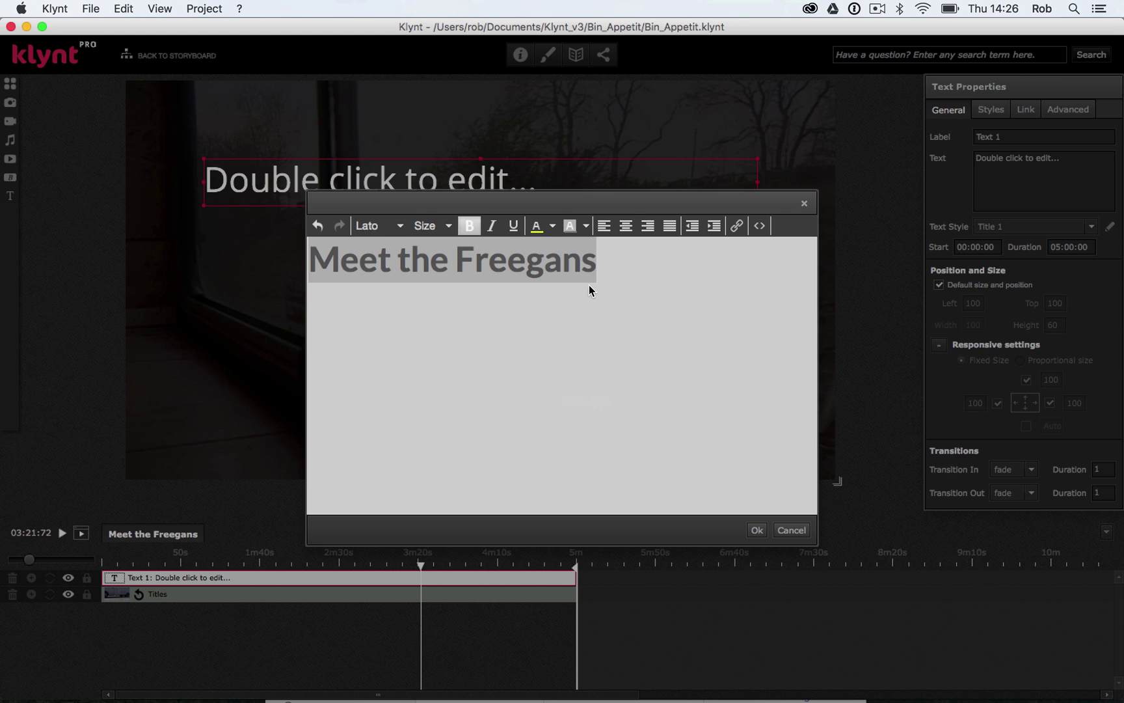
{"action": "left_click", "coordinate": [627, 233]}
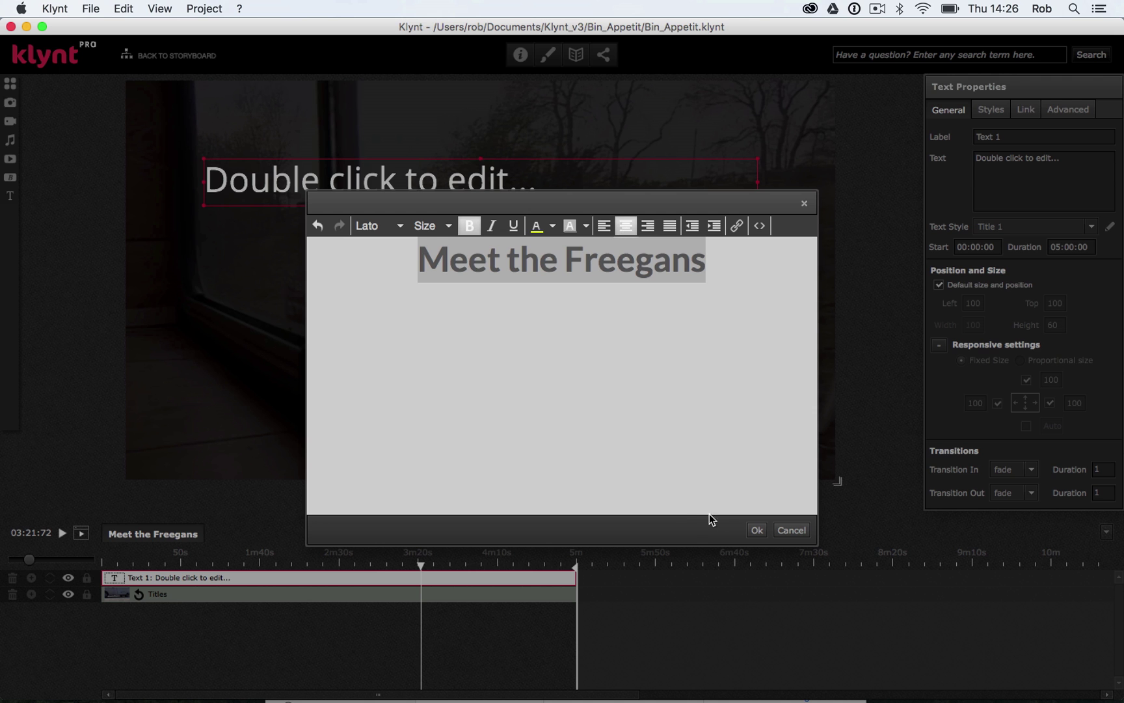
Switch the title to proportional sizing and free its anchors to centre it horizontally.
{"action": "left_click", "coordinate": [756, 530]}
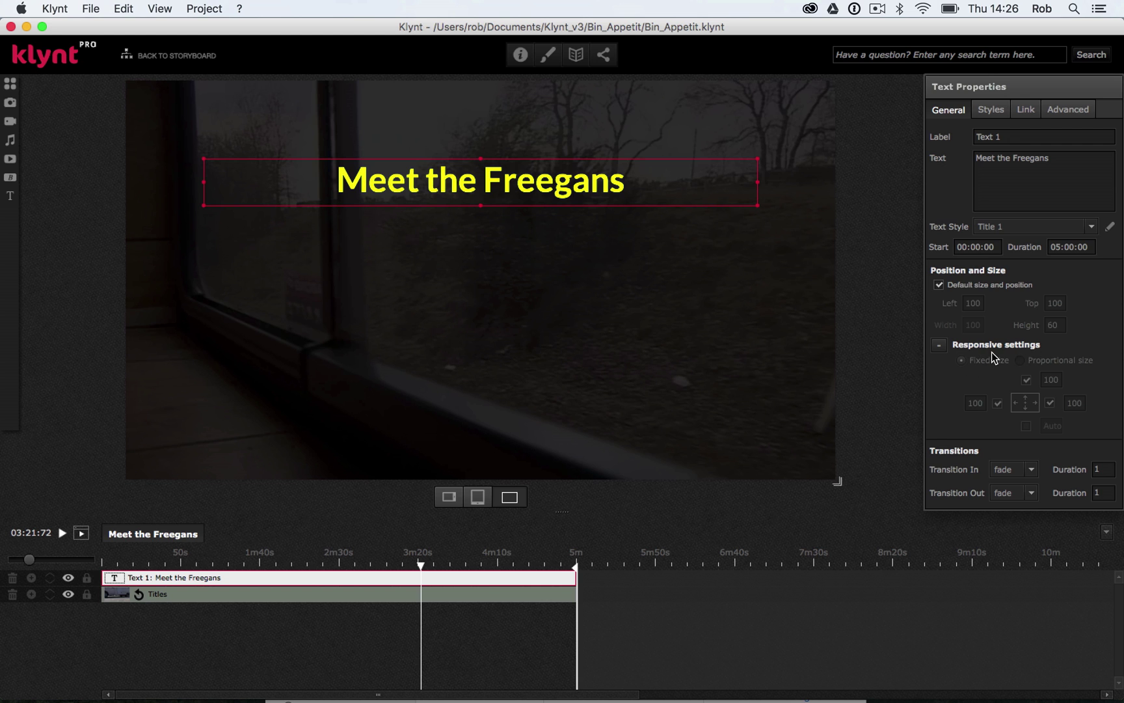
{"action": "left_click", "coordinate": [937, 285]}
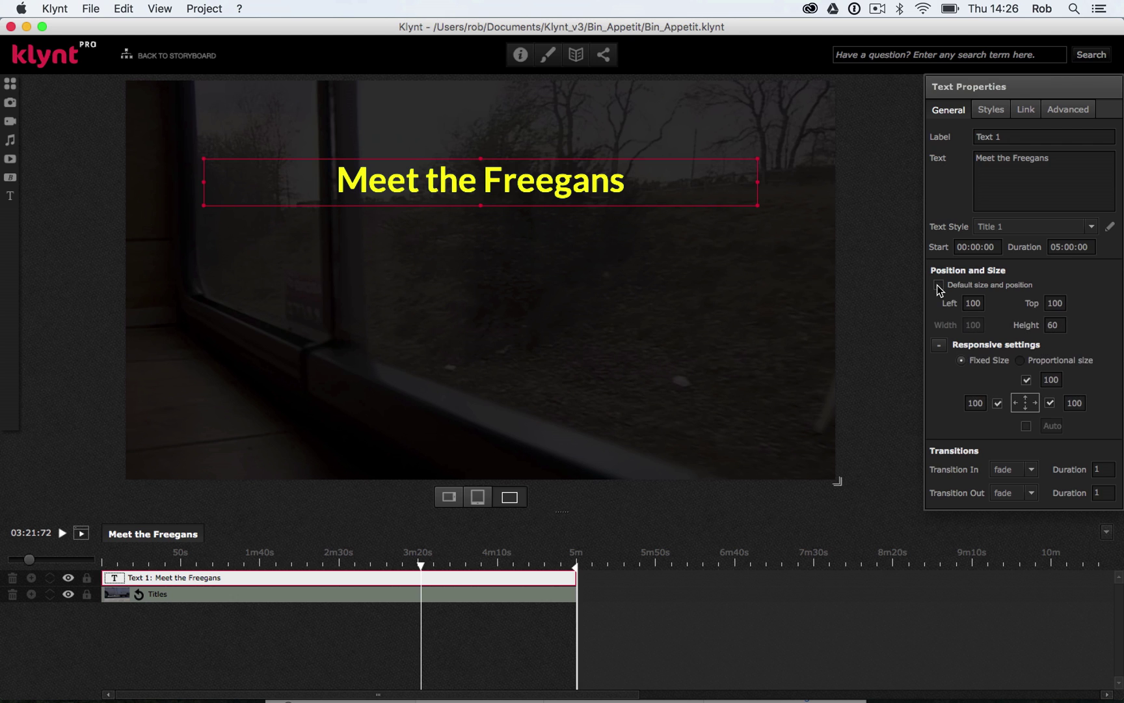
{"action": "left_click", "coordinate": [1022, 360]}
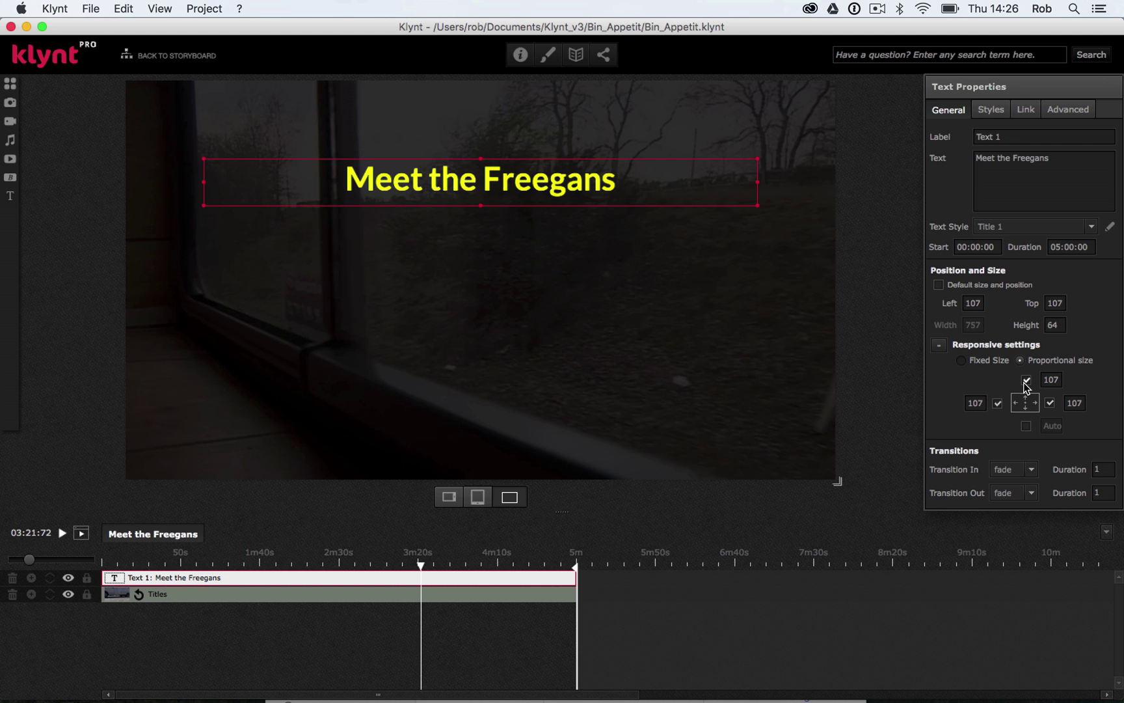
{"action": "left_click", "coordinate": [1026, 380]}
{"action": "left_click", "coordinate": [1049, 403]}
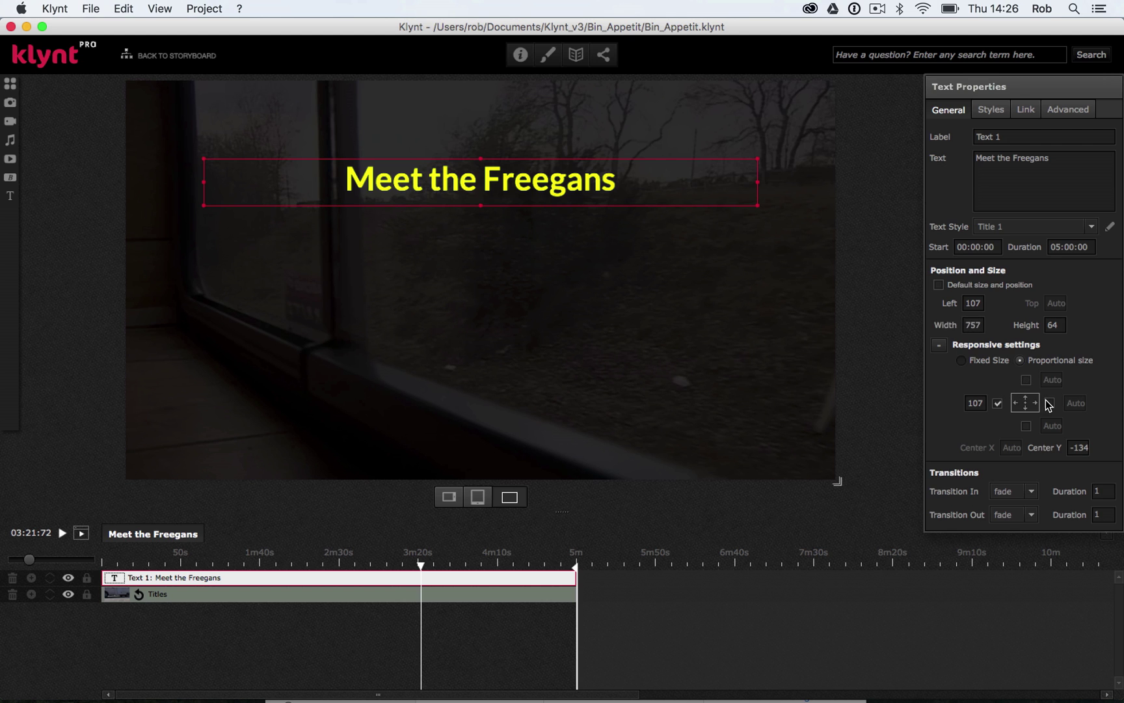
{"action": "left_click", "coordinate": [998, 403]}
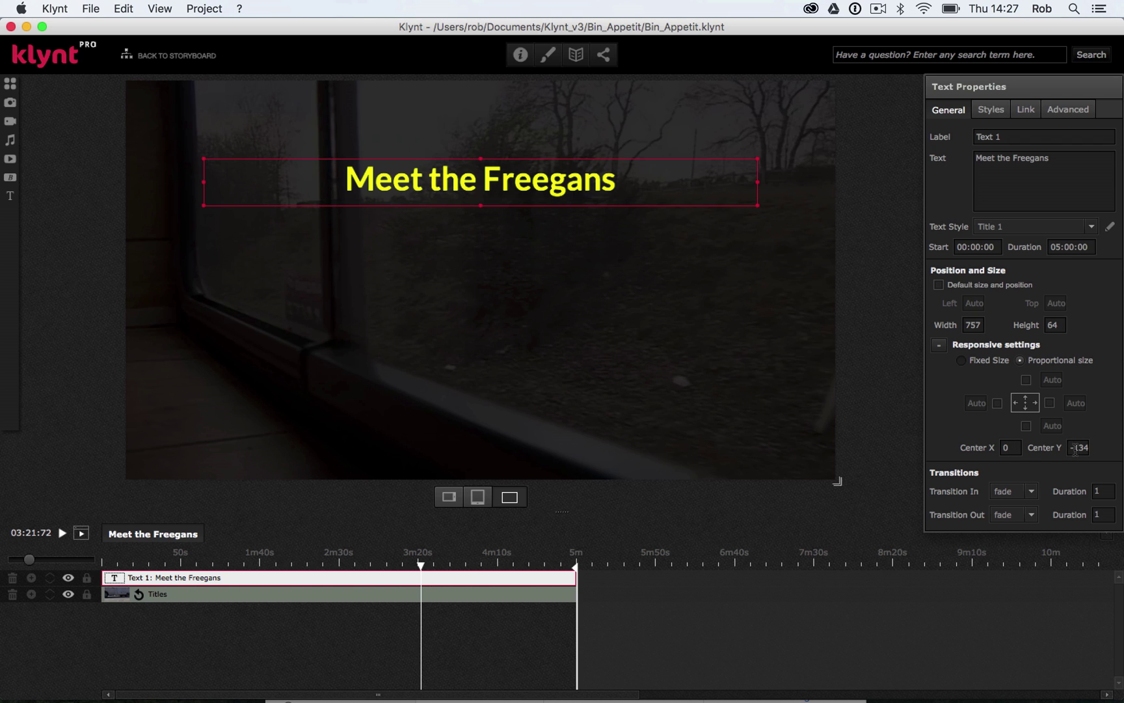
Set the title's Center Y to -170.
{"action": "left_click_drag", "start_coordinate": [1077, 449], "coordinate": [1098, 452]}
{"action": "type", "text": "150"}
{"action": "key", "text": "Return"}
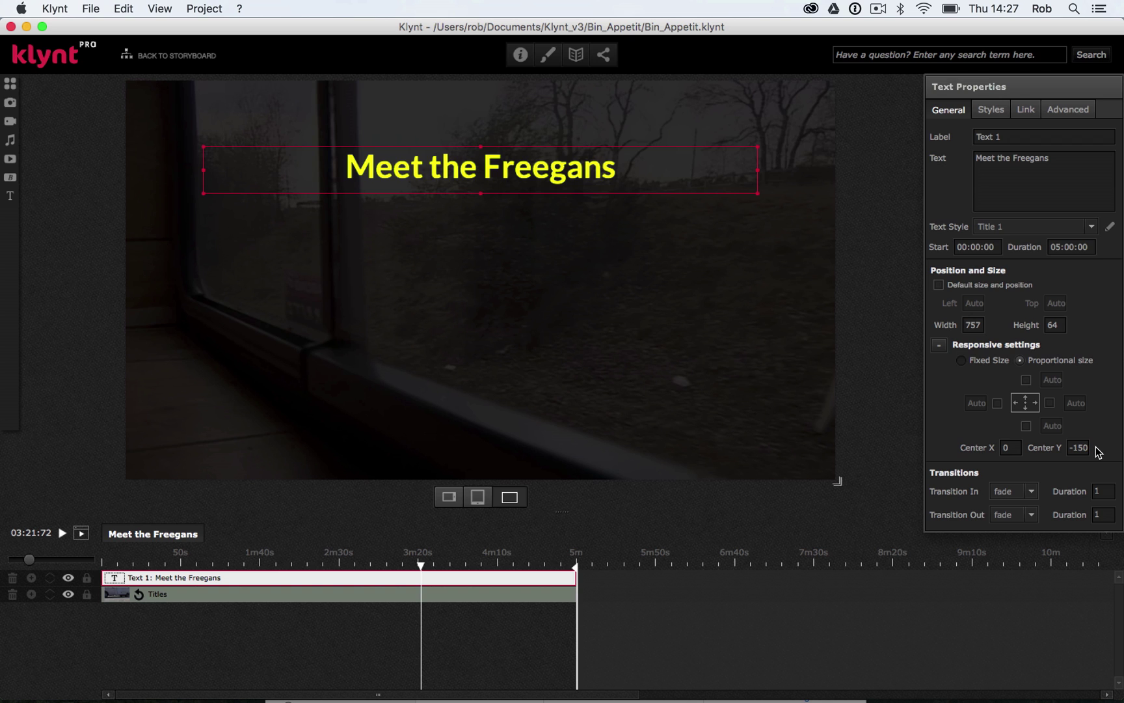
{"action": "left_click", "coordinate": [1078, 448]}
{"action": "key", "text": "BackSpace"}
{"action": "type", "text": "7"}
{"action": "key", "text": "Return"}
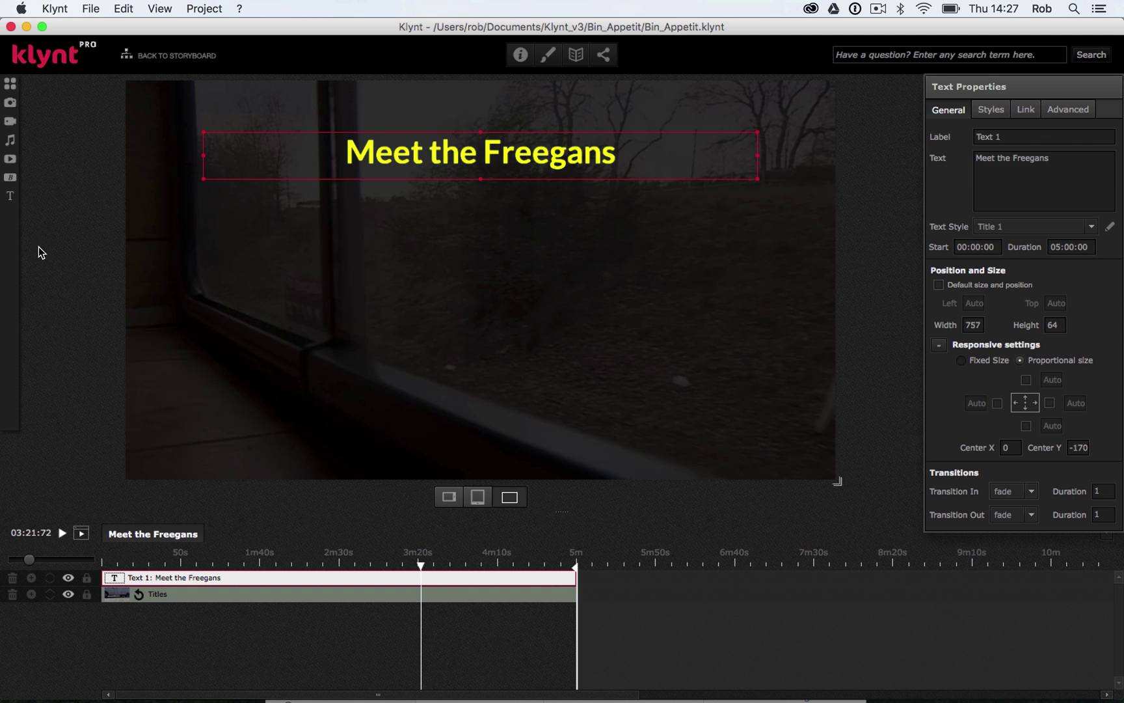
Drag a Paragraph text box from the Texts library onto the video beneath the title.
{"action": "left_click", "coordinate": [11, 195]}
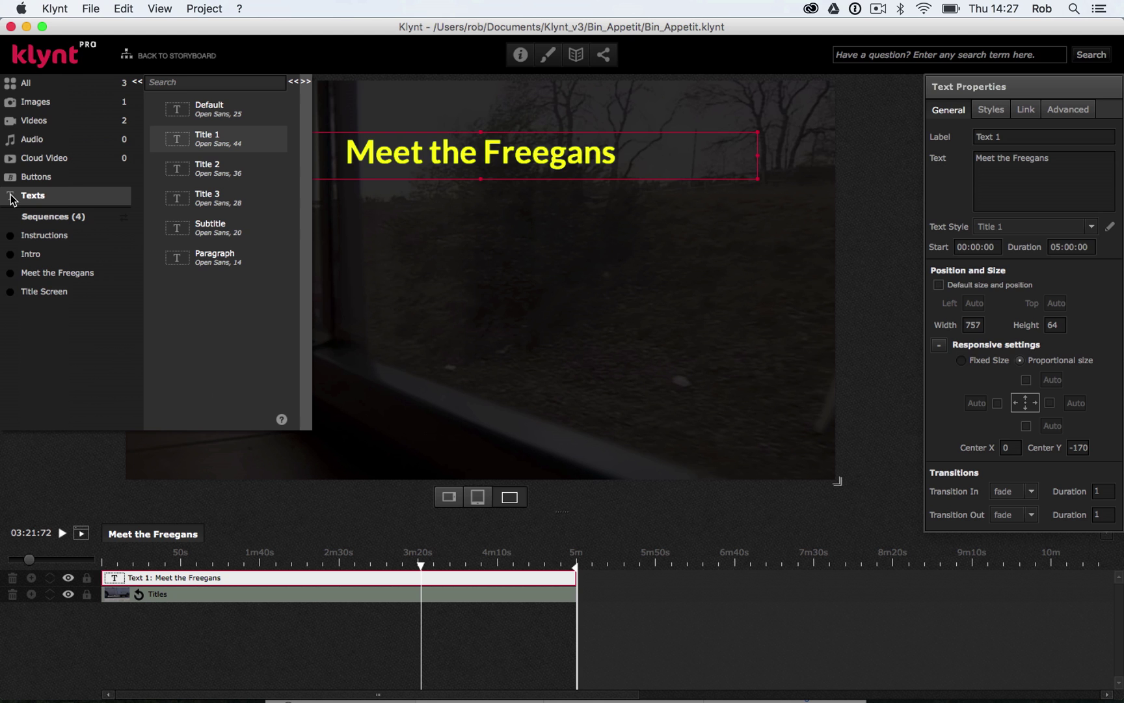
{"action": "left_click", "coordinate": [179, 259]}
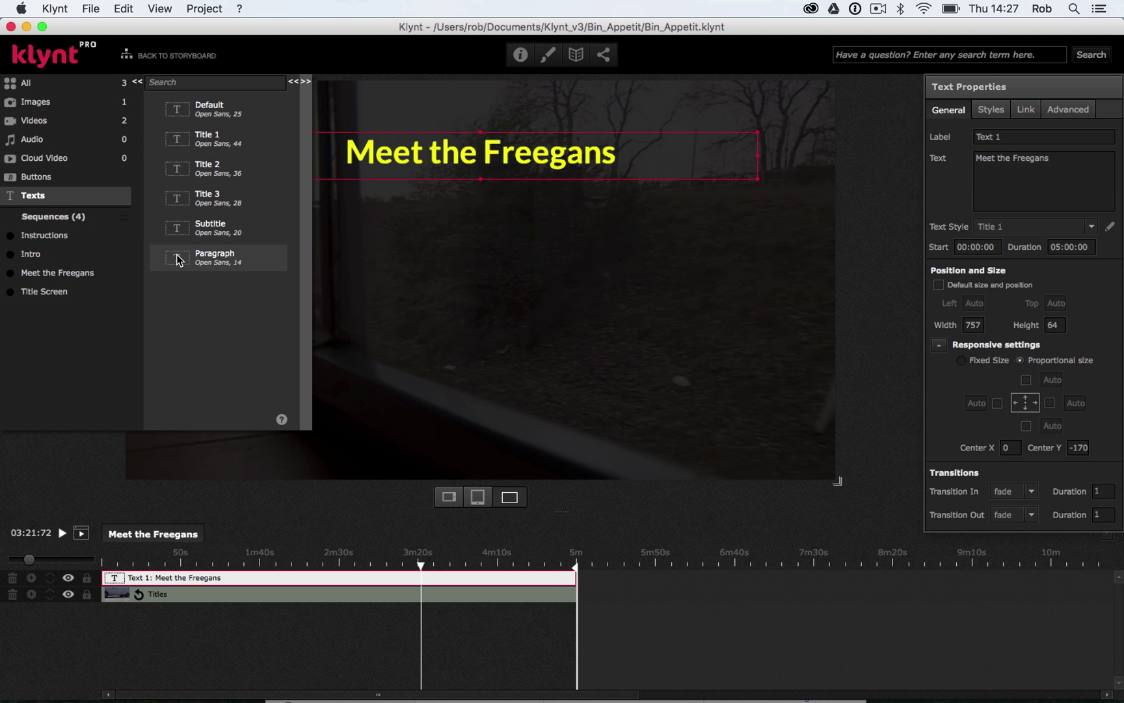
{"action": "left_click_drag", "start_coordinate": [177, 257], "coordinate": [448, 237]}
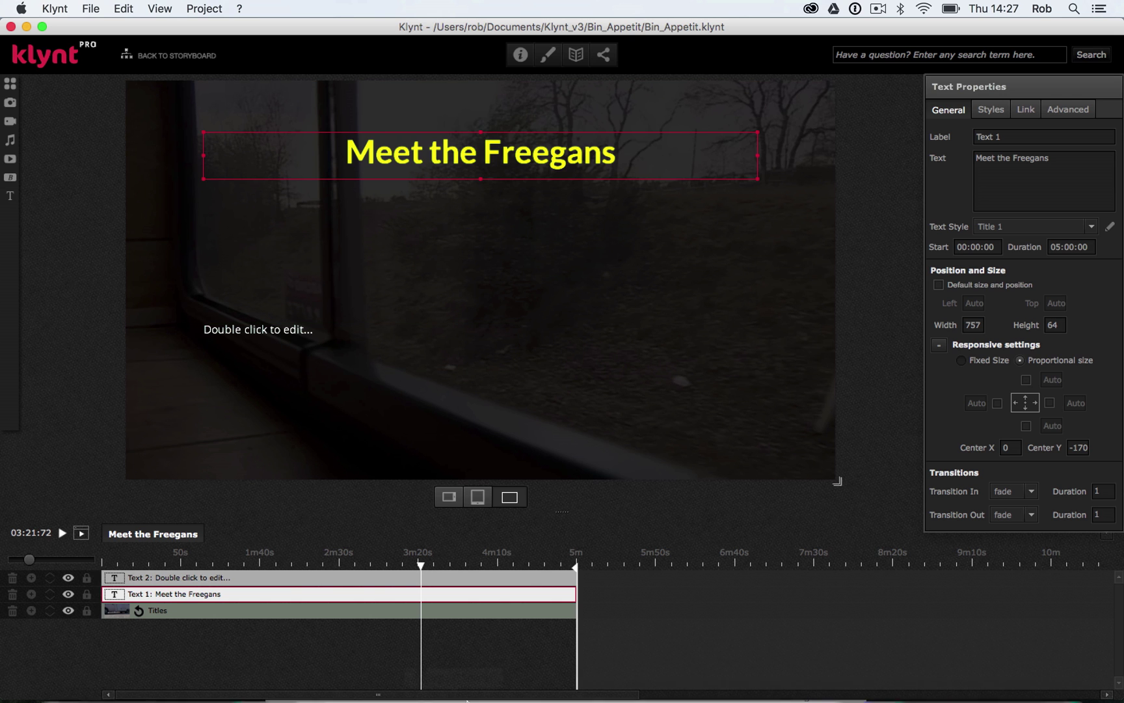
Select the Meet the Freegans paragraph in the Instructions Google Doc, then return to Klynt.
{"action": "mouse_move", "coordinate": [467, 700]}
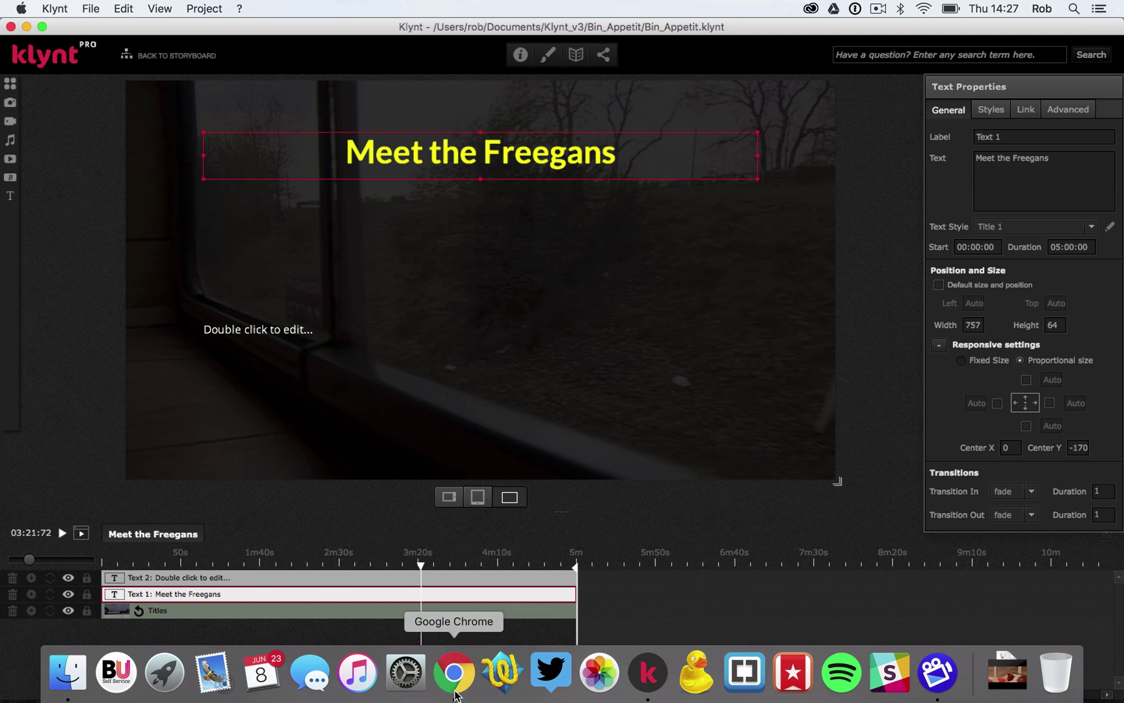
{"action": "left_click", "coordinate": [456, 694]}
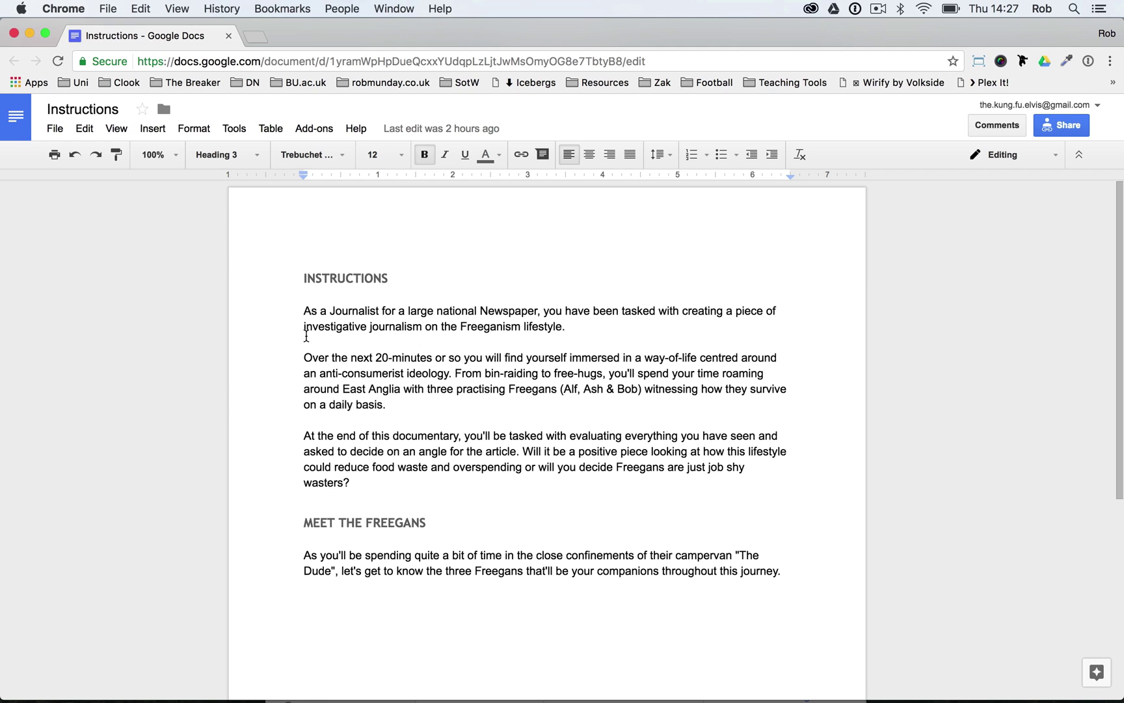
{"action": "left_click", "coordinate": [304, 555]}
{"action": "left_click", "coordinate": [713, 550], "text": "shift"}
{"action": "left_click", "coordinate": [791, 570], "text": "shift"}
{"action": "key", "text": "super+c"}
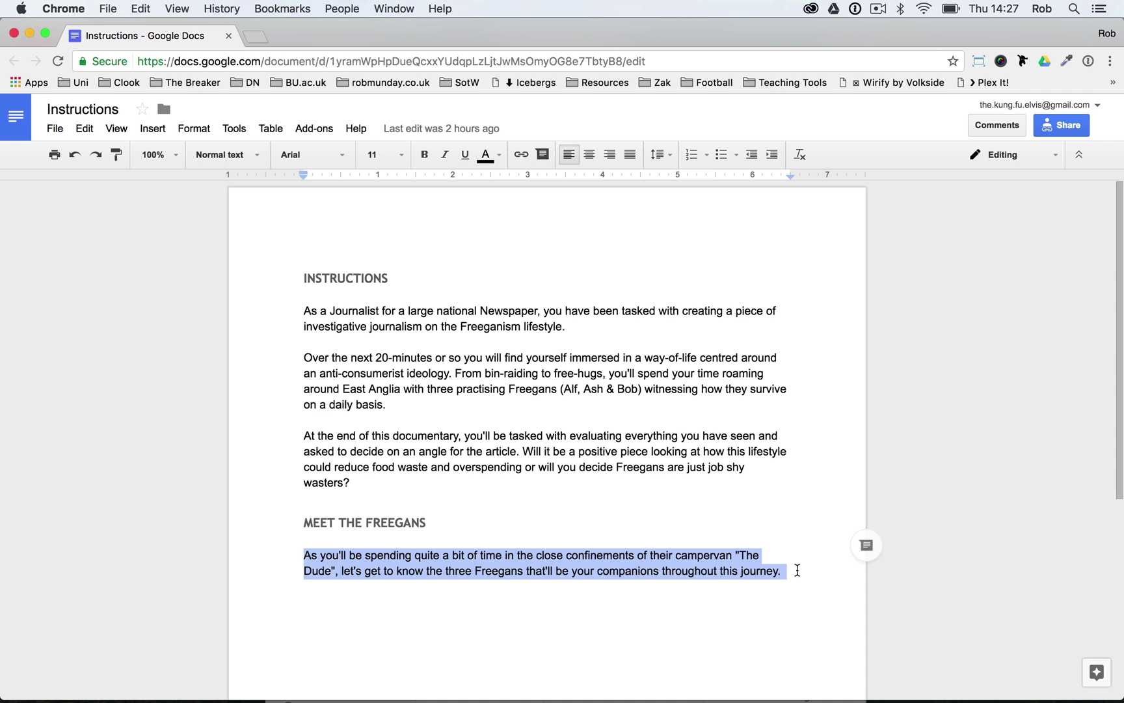
{"action": "mouse_move", "coordinate": [807, 680]}
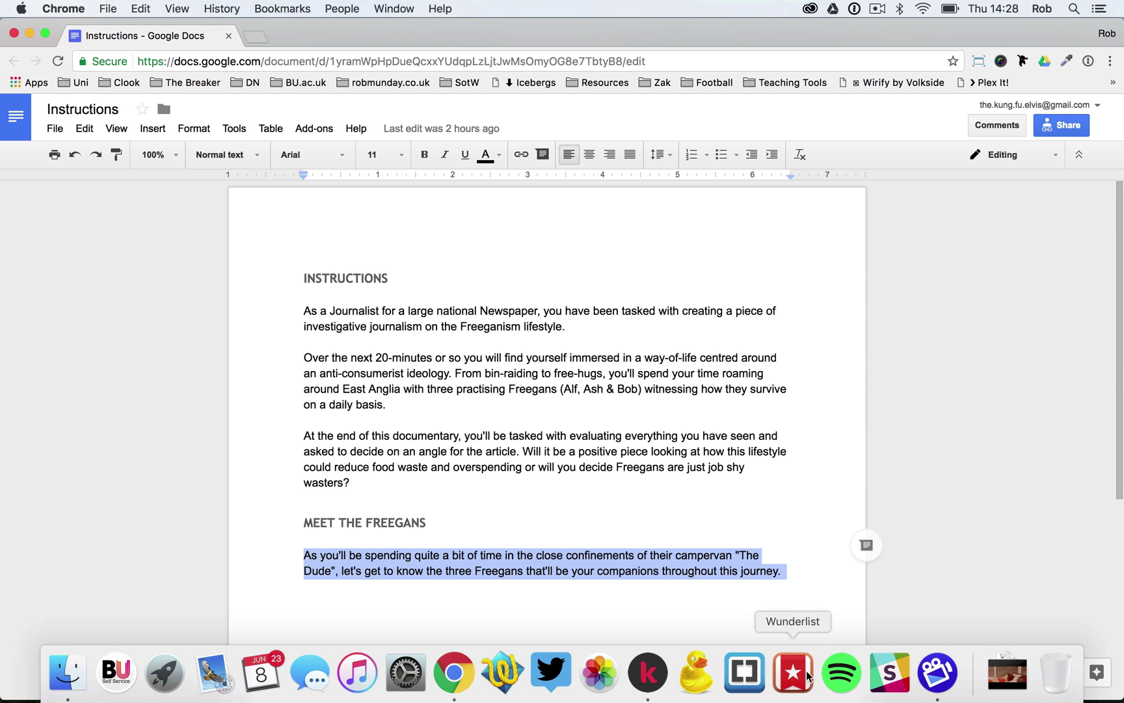
{"action": "left_click", "coordinate": [648, 674]}
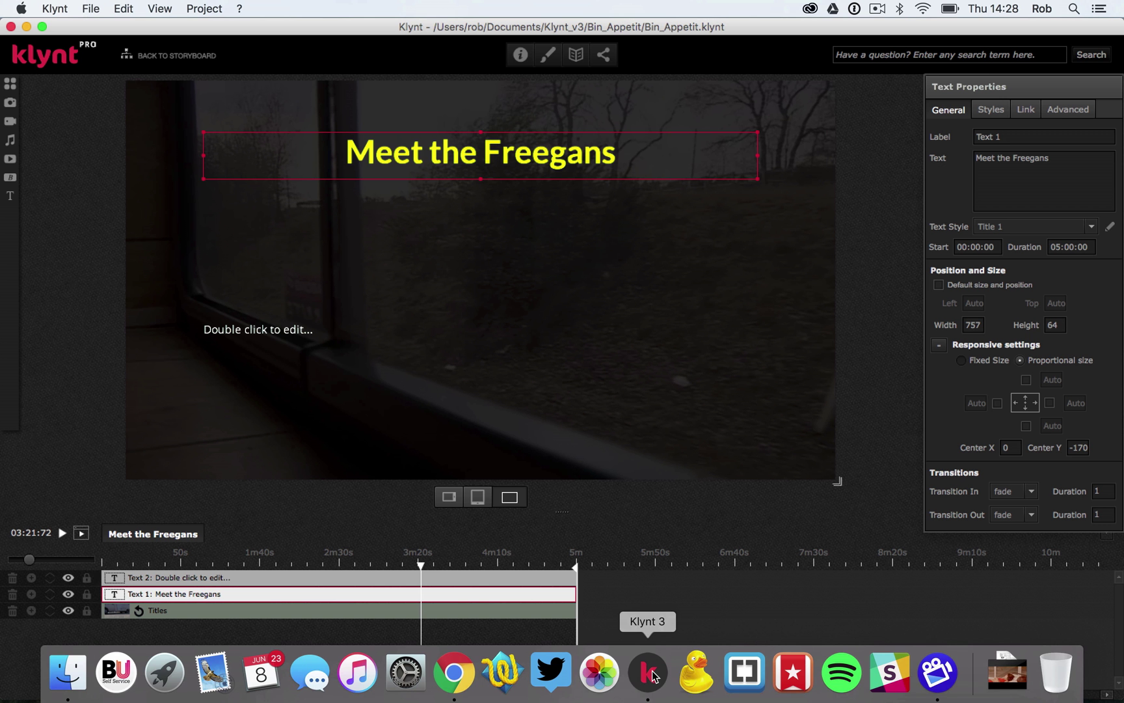
Paste the campervan 'The Dude' intro paragraph into the second text box and select it.
{"action": "left_click", "coordinate": [312, 330]}
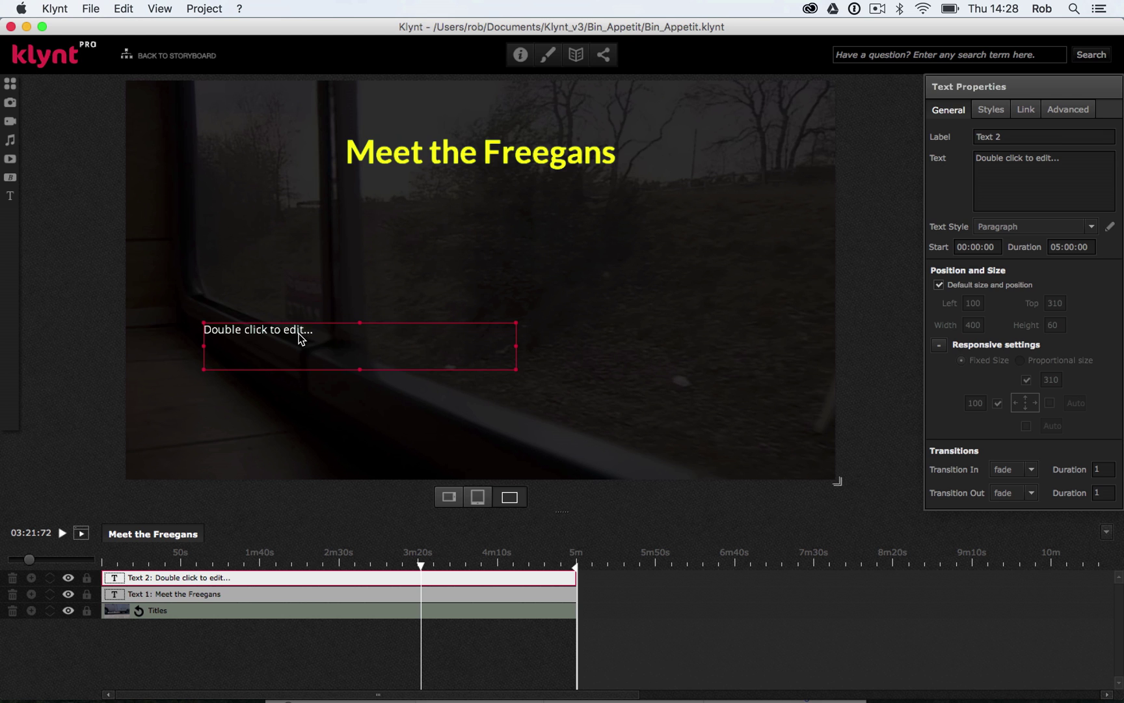
{"action": "double_click", "coordinate": [301, 339]}
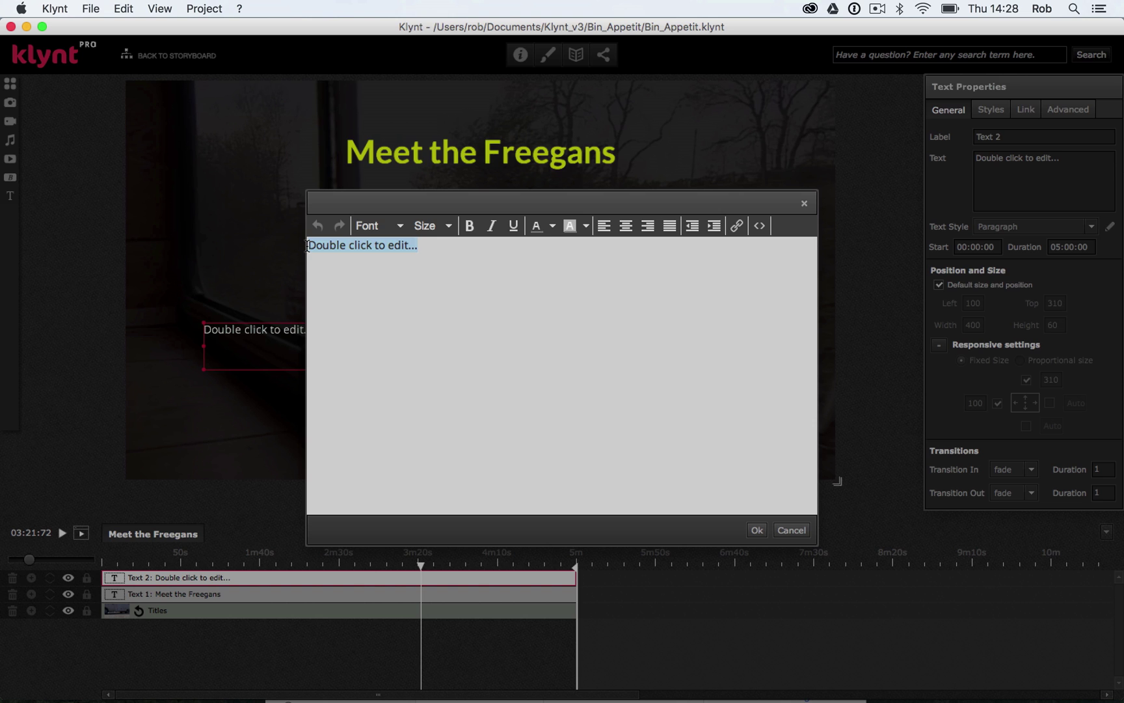
{"action": "key", "text": "super+v"}
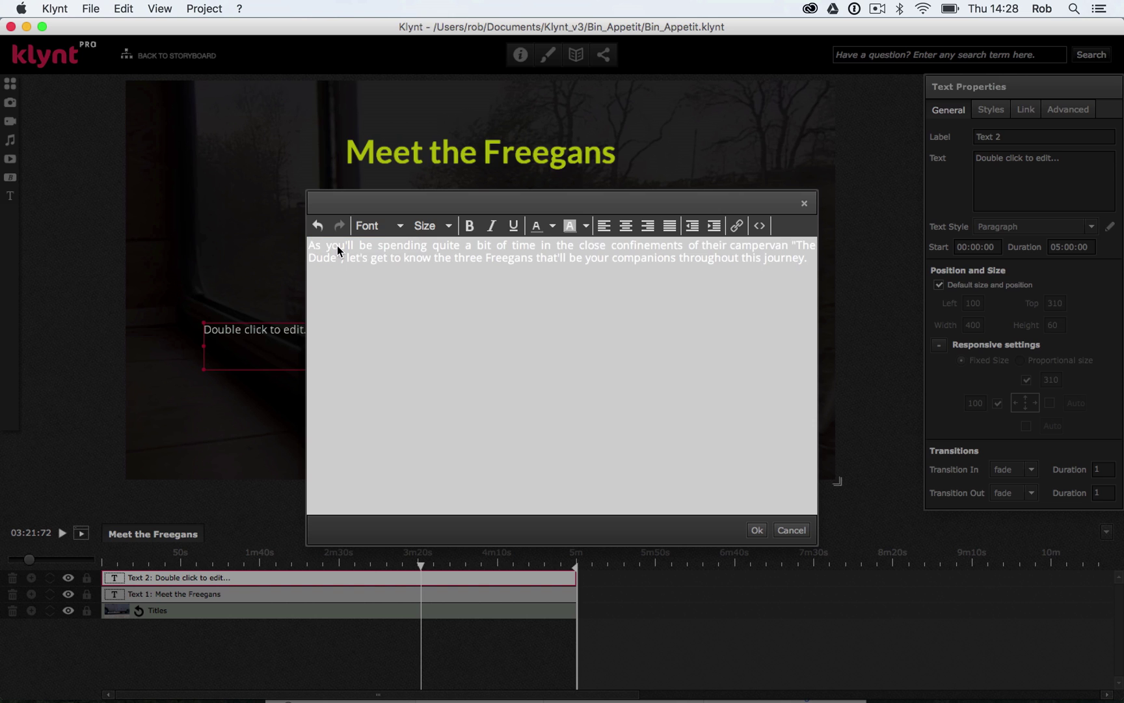
{"action": "left_click_drag", "start_coordinate": [809, 258], "coordinate": [308, 245]}
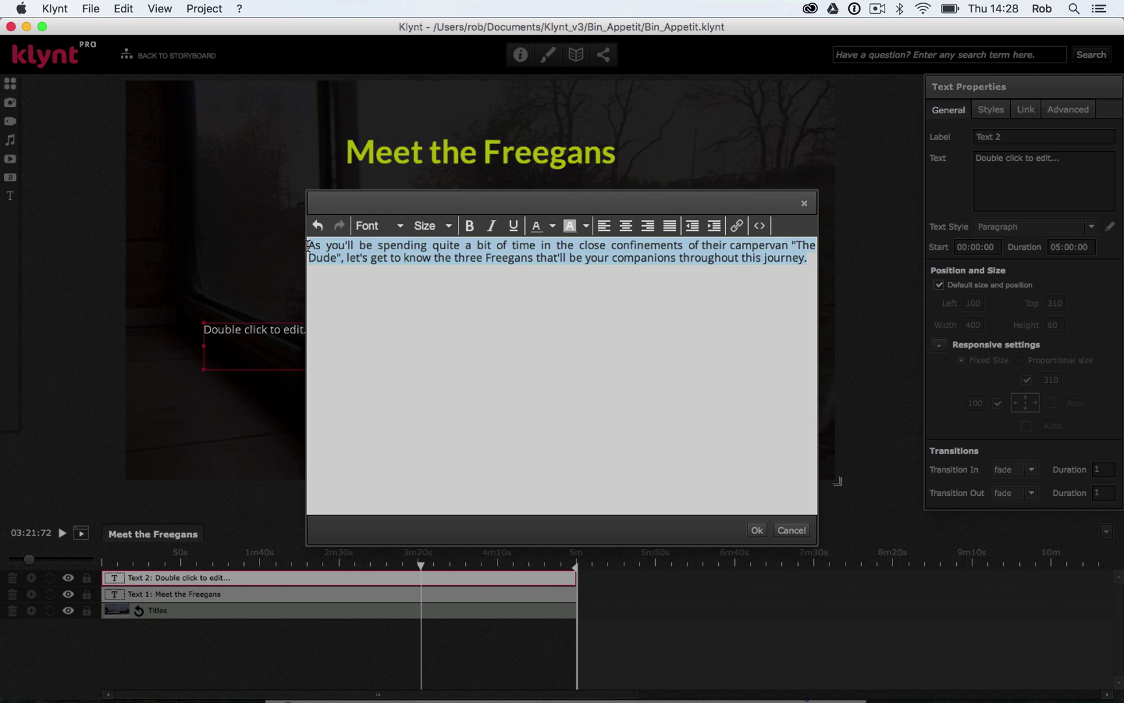
Format the paragraph in Lato 14pt, centre-aligned, and confirm.
{"action": "left_click", "coordinate": [397, 229]}
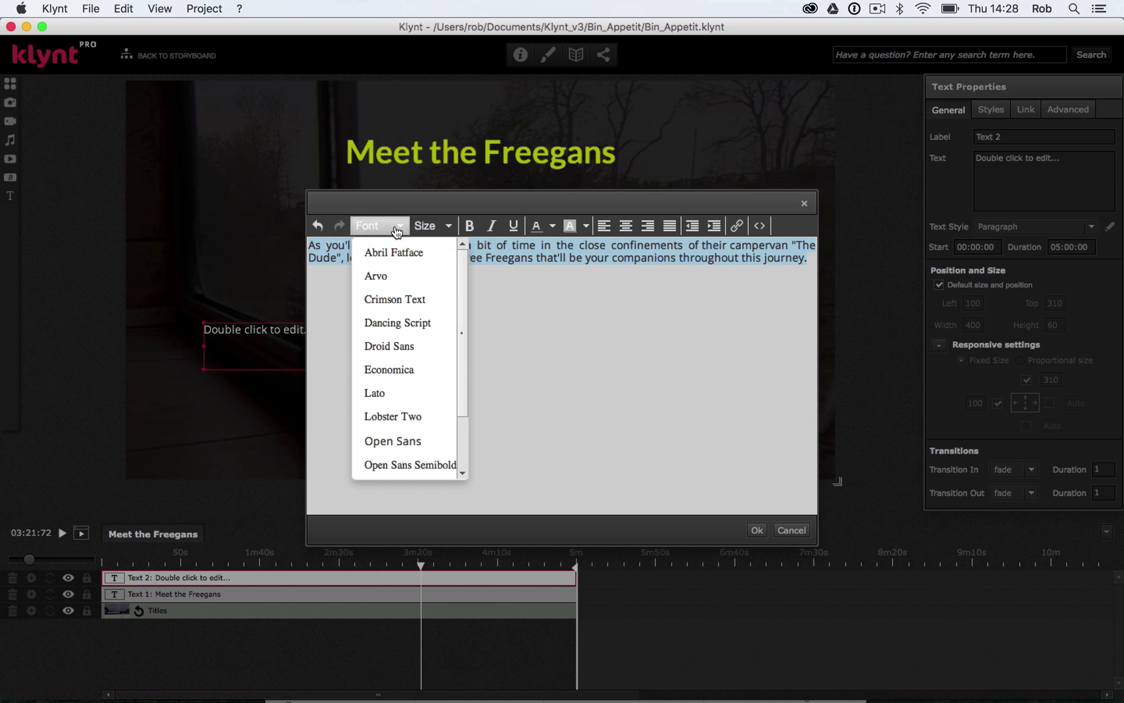
{"action": "left_click", "coordinate": [398, 397]}
{"action": "left_click", "coordinate": [440, 227]}
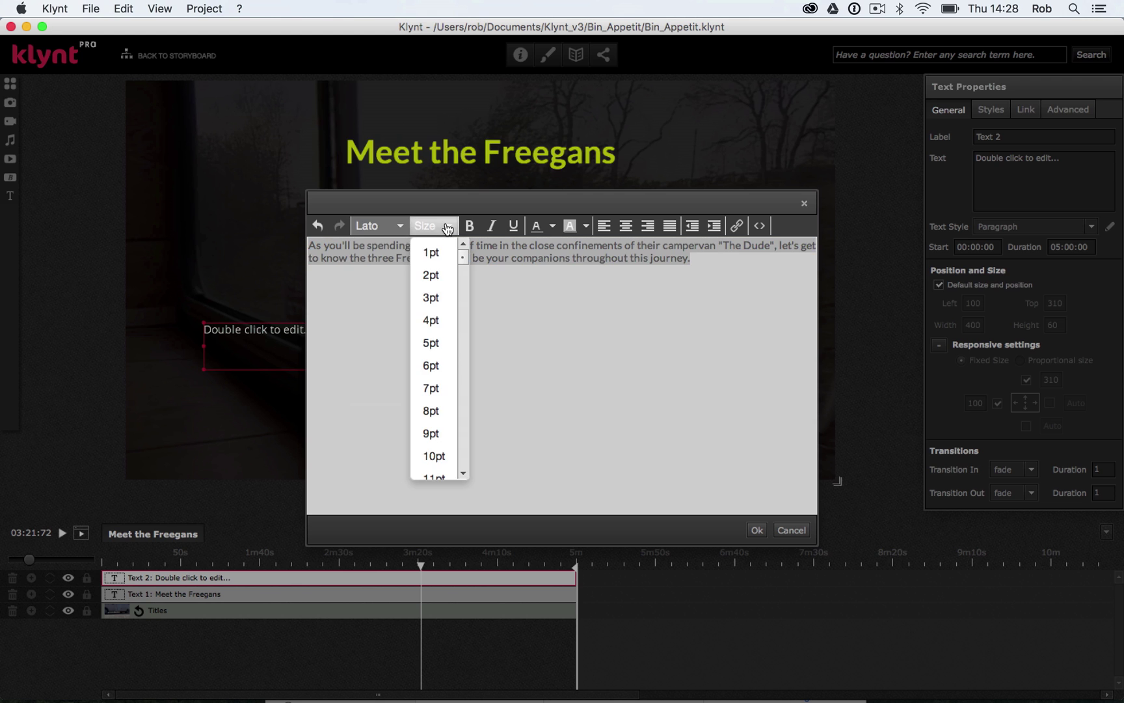
{"action": "scroll", "coordinate": [444, 366], "scroll_direction": "down", "scroll_amount": 3}
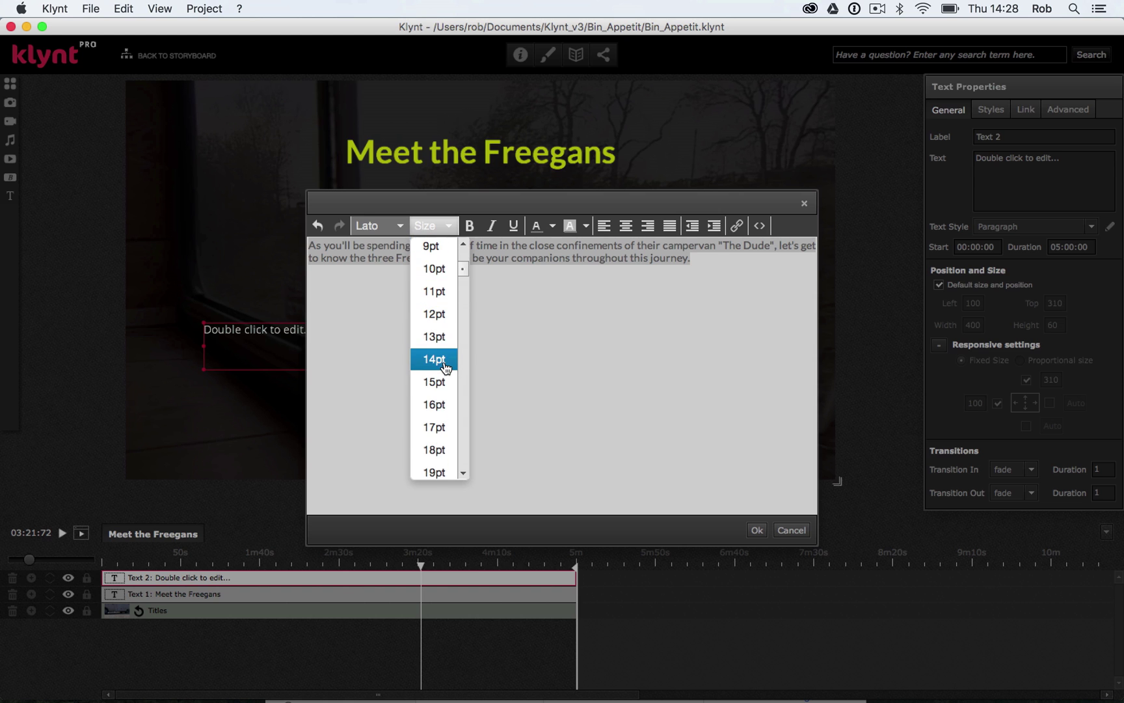
{"action": "left_click", "coordinate": [446, 361]}
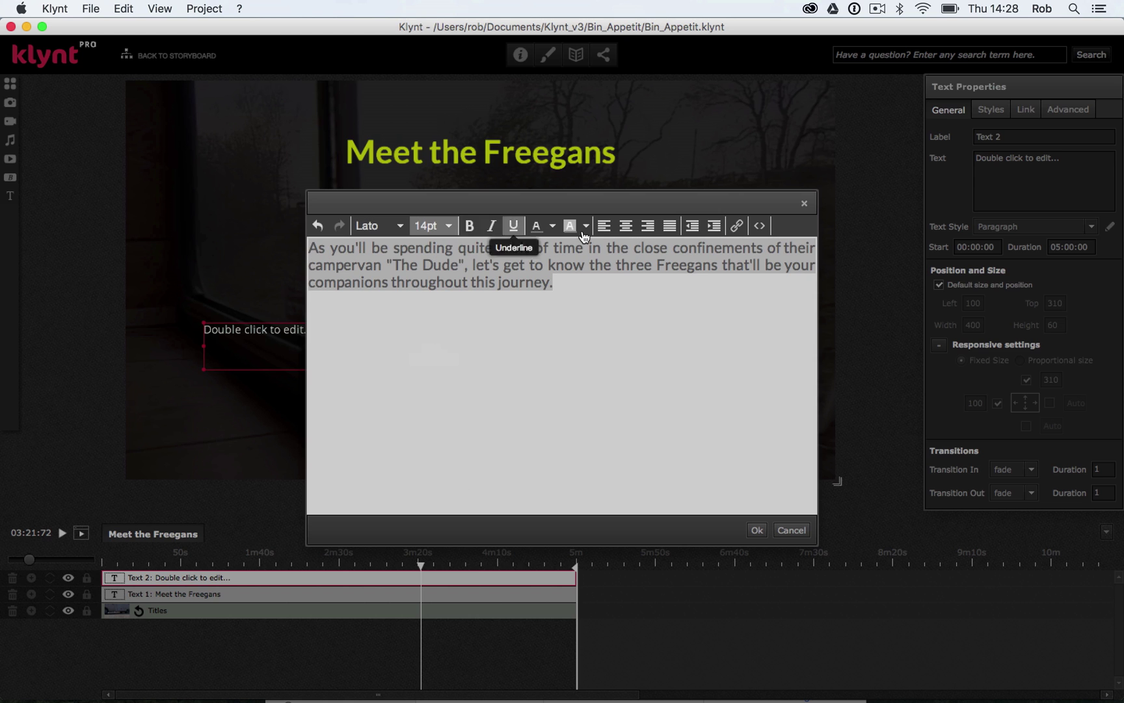
{"action": "left_click", "coordinate": [626, 226]}
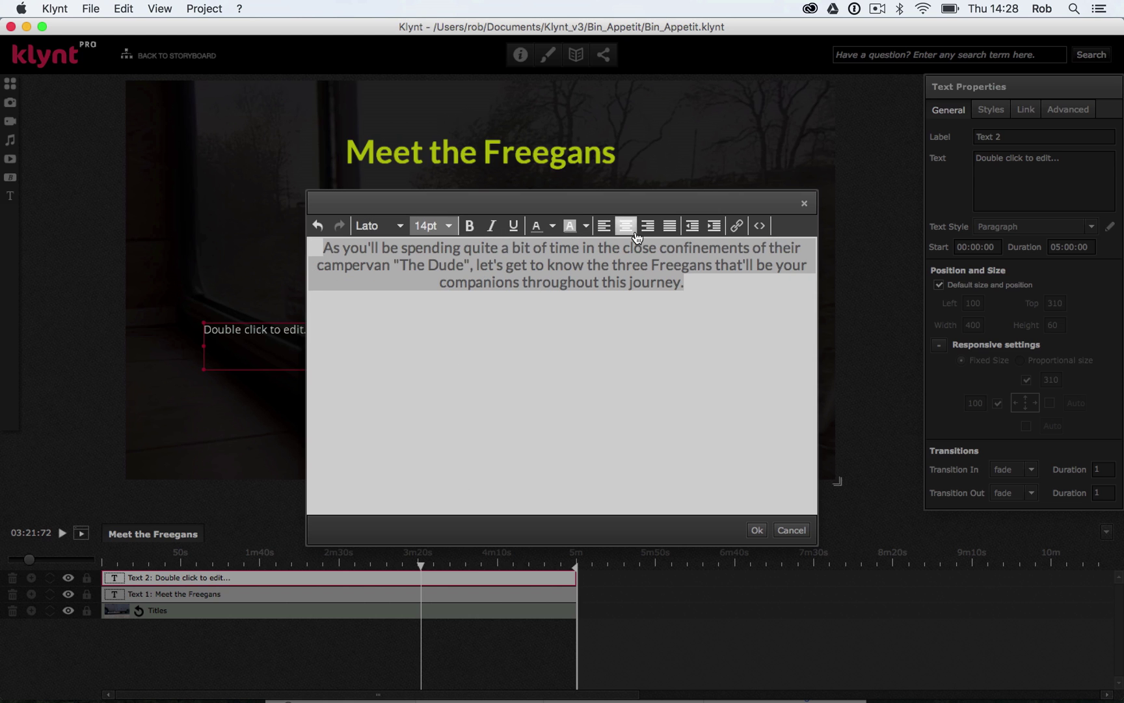
{"action": "left_click", "coordinate": [755, 530]}
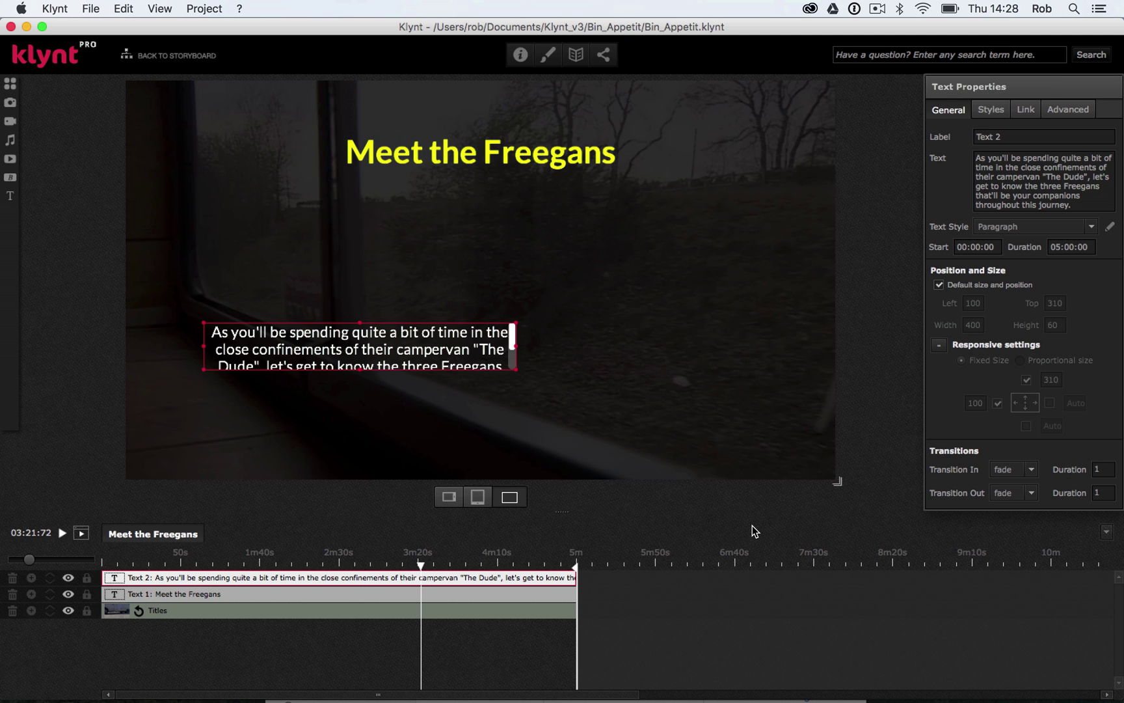
Move the paragraph box under the title, widen it, use proportional sizing, and free the top and left anchors.
{"action": "left_click_drag", "start_coordinate": [433, 352], "coordinate": [412, 217]}
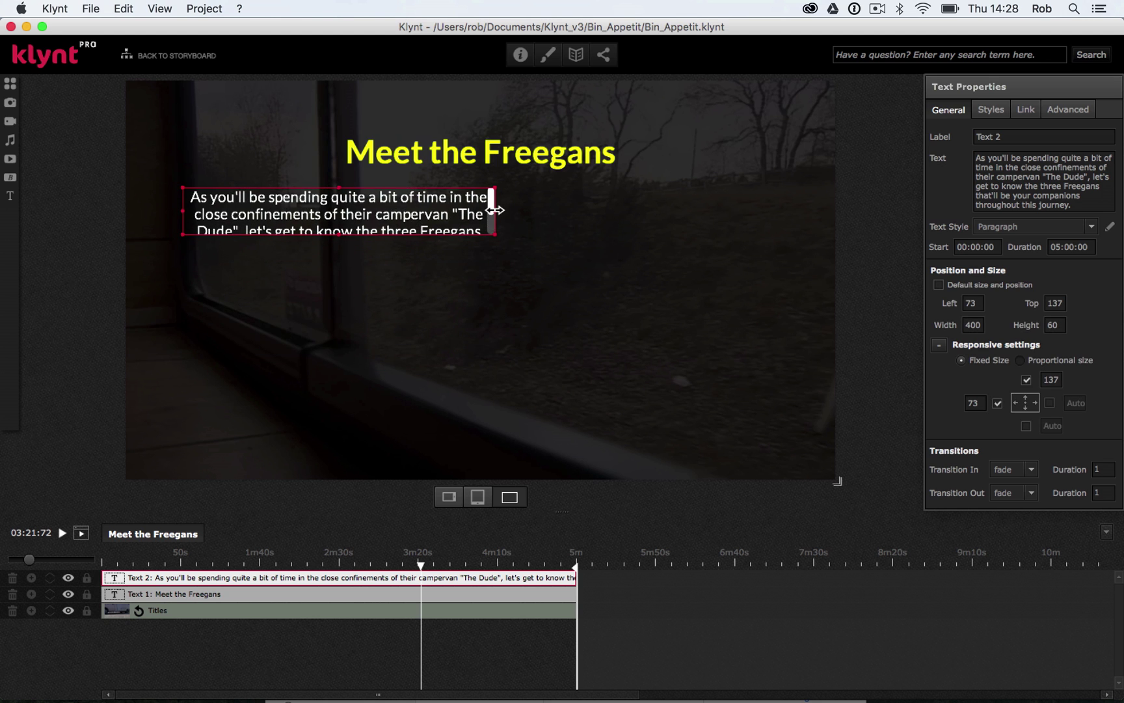
{"action": "left_click_drag", "start_coordinate": [495, 210], "coordinate": [781, 213]}
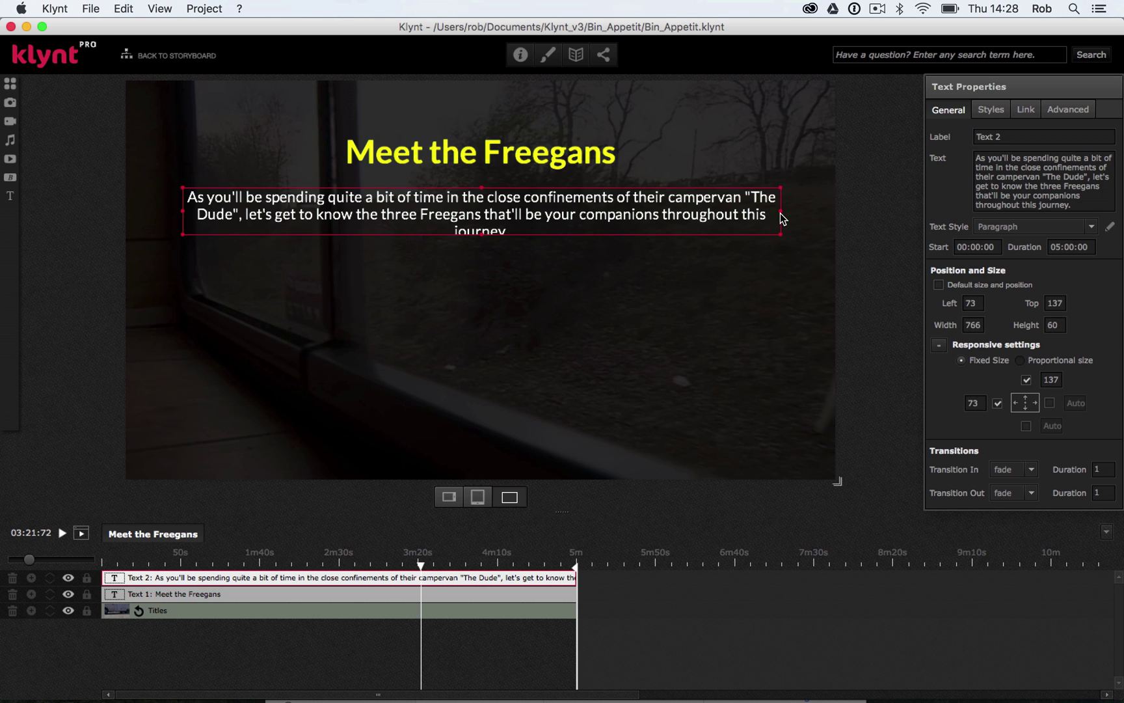
{"action": "left_click", "coordinate": [1021, 362]}
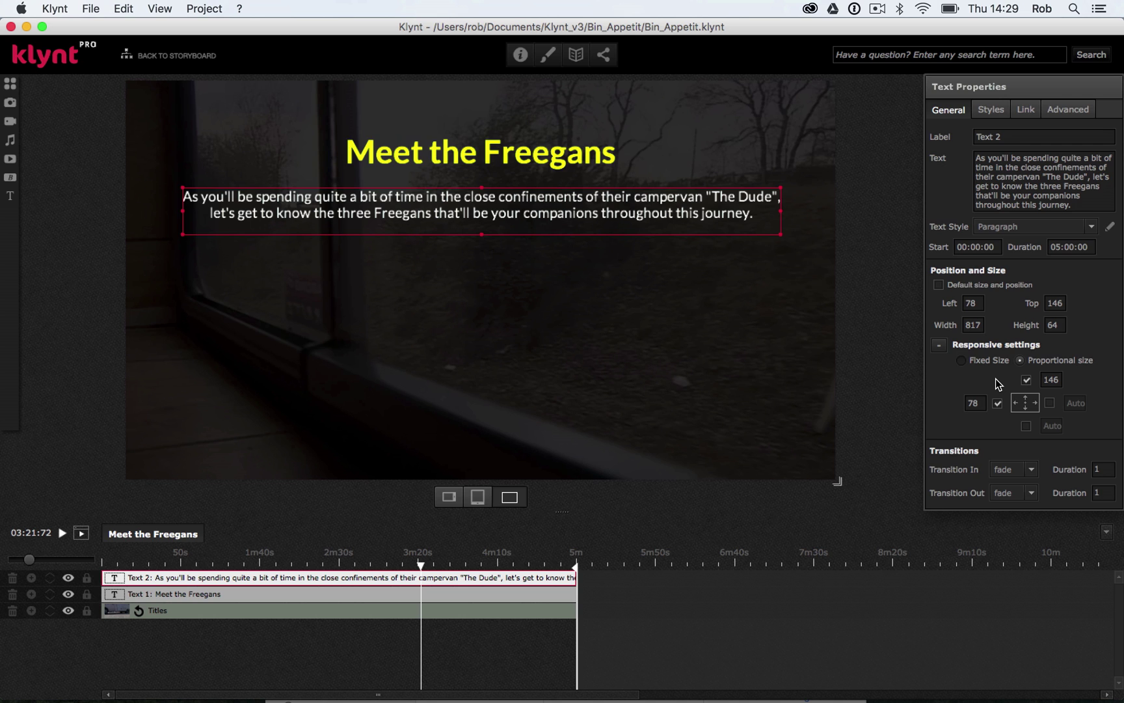
{"action": "left_click", "coordinate": [1026, 381]}
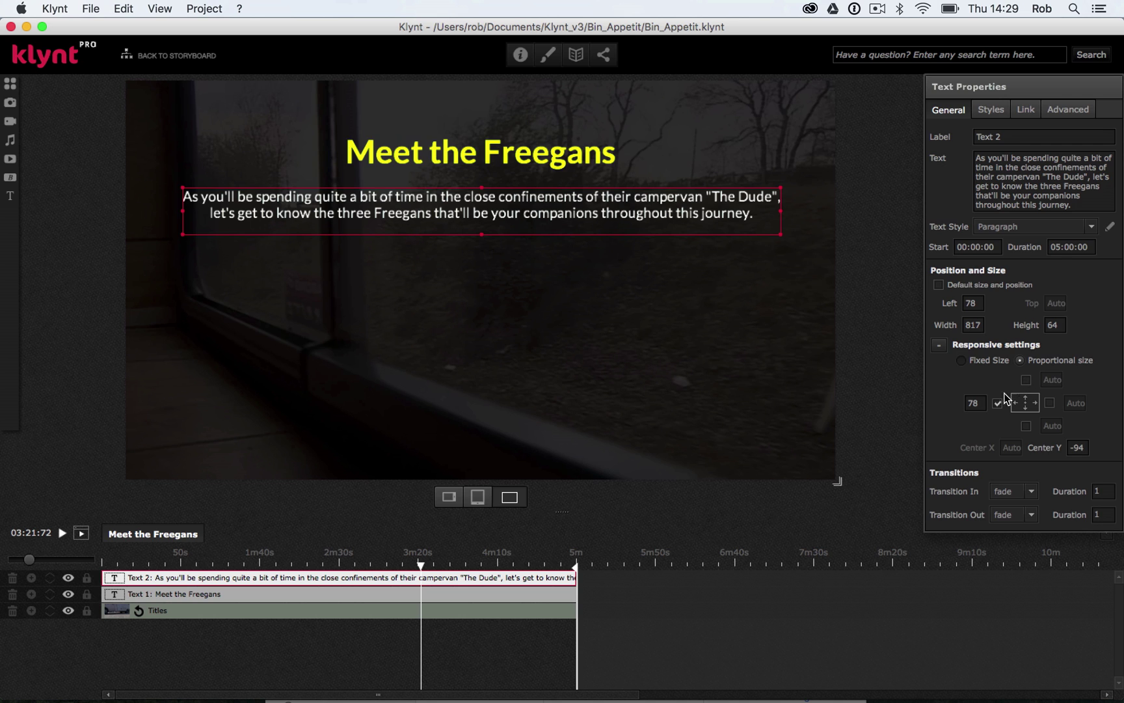
{"action": "left_click", "coordinate": [998, 403]}
Set the paragraph box's Center X to 0 and Center Y to -100.
{"action": "left_click", "coordinate": [1001, 448]}
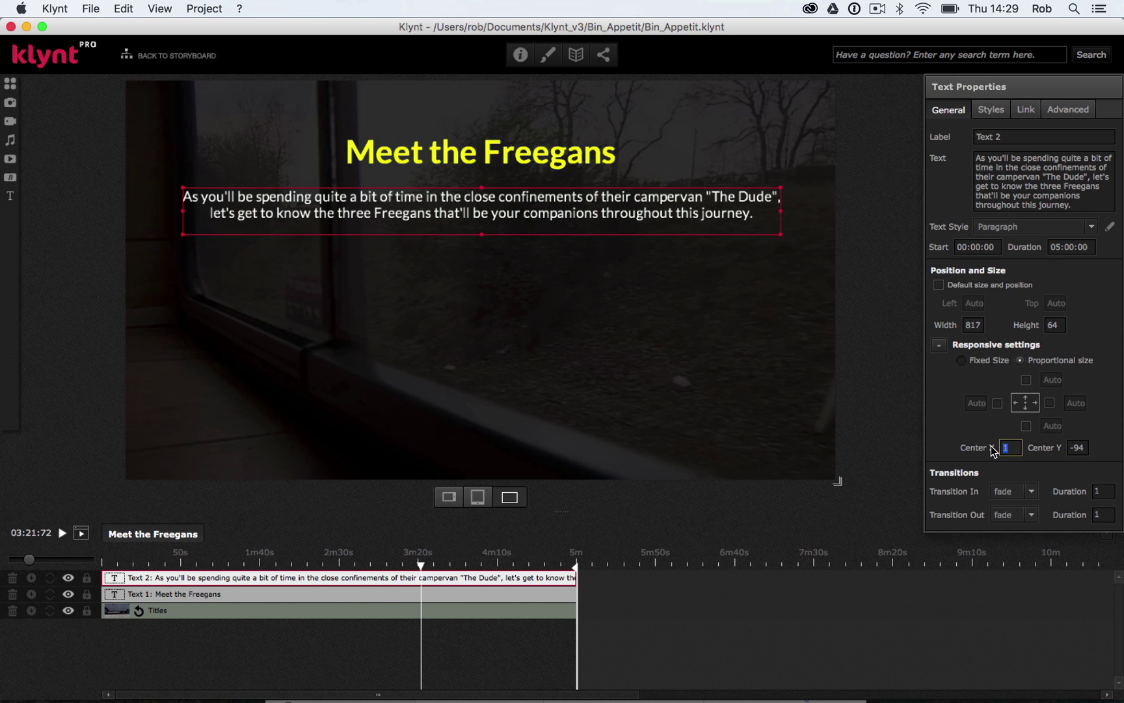
{"action": "type", "text": "0"}
{"action": "key", "text": "Tab"}
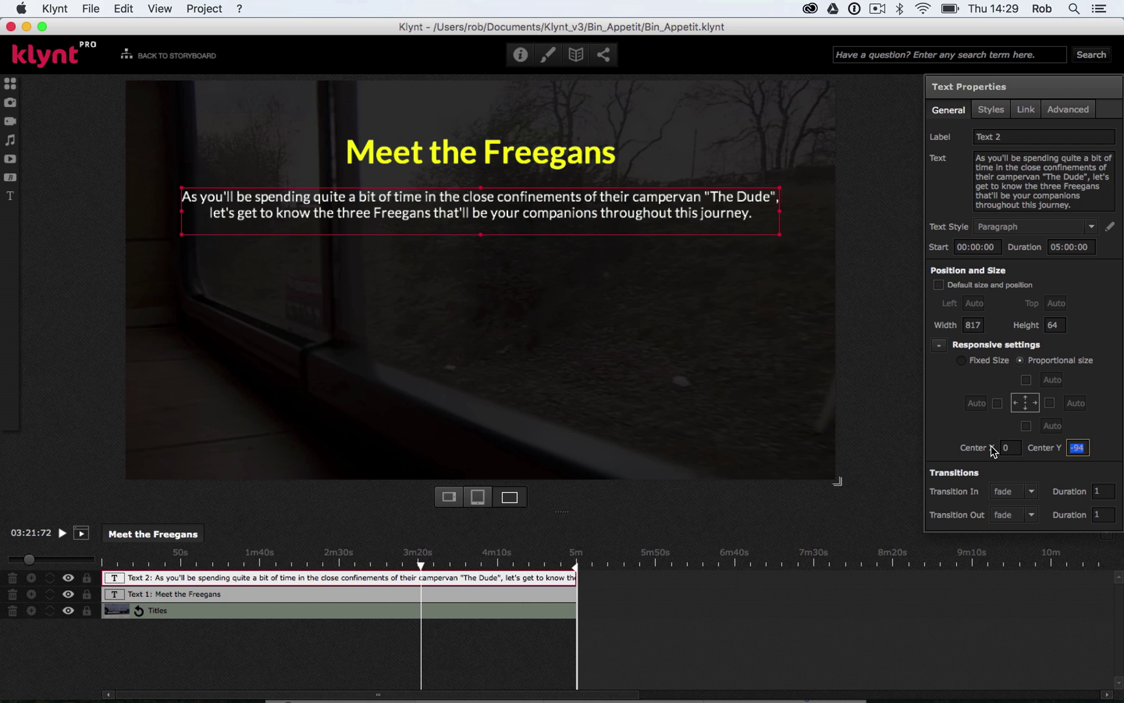
{"action": "type", "text": "-11"}
{"action": "key", "text": "BackSpace"}
{"action": "type", "text": "00"}
{"action": "key", "text": "Return"}
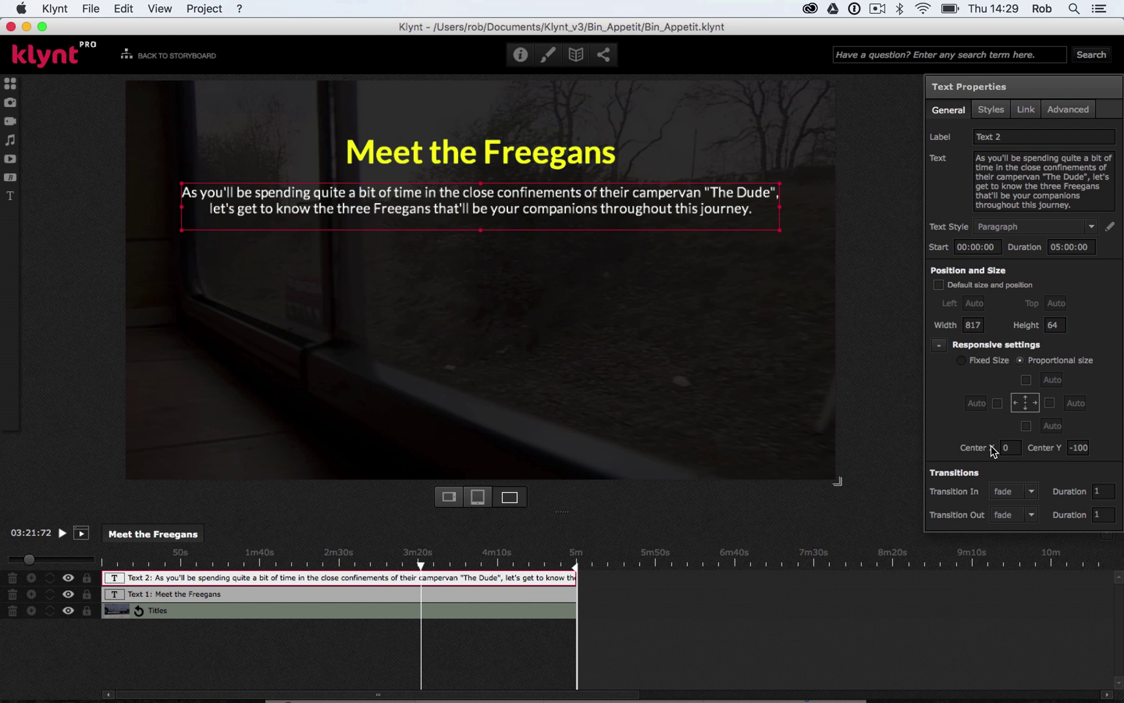
Select the Titles video, show the button library, then open the Meet the Freegans folder in Finder.
{"action": "left_click", "coordinate": [641, 311]}
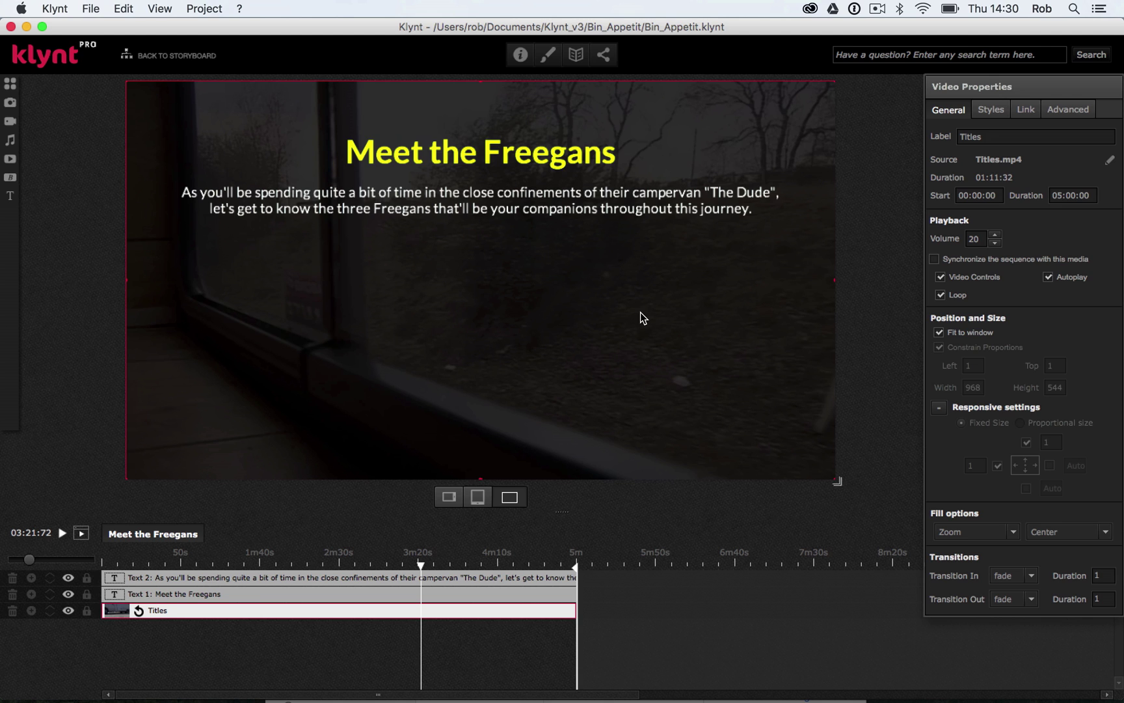
{"action": "left_click", "coordinate": [18, 177]}
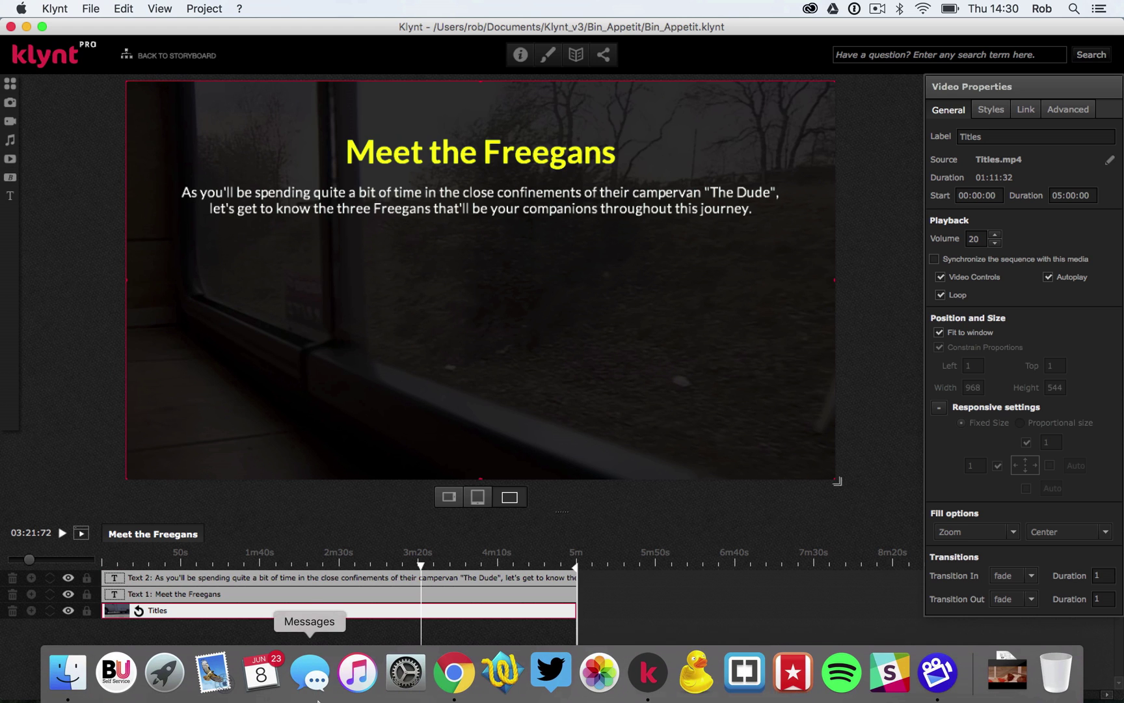
{"action": "left_click", "coordinate": [66, 690]}
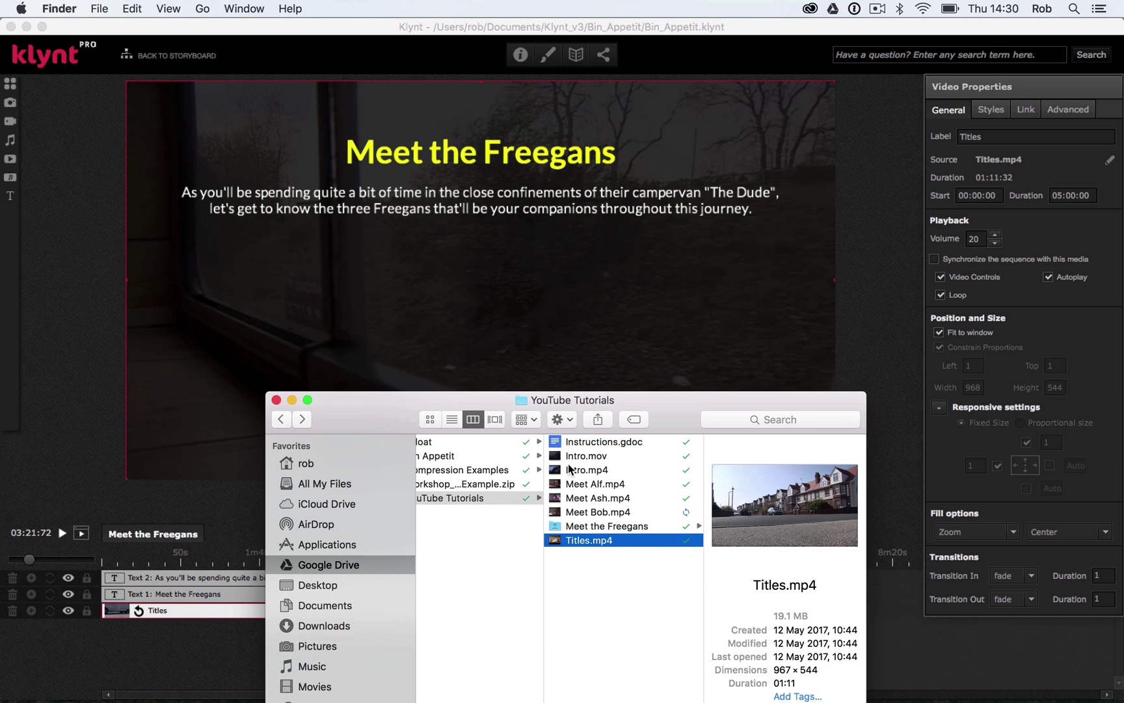
{"action": "left_click", "coordinate": [578, 526]}
Quick Look the Freegan-Alf, Freegan-Ash and Freegan-Bob PNGs, then drag all three onto the Klynt stage.
{"action": "left_click", "coordinate": [762, 442]}
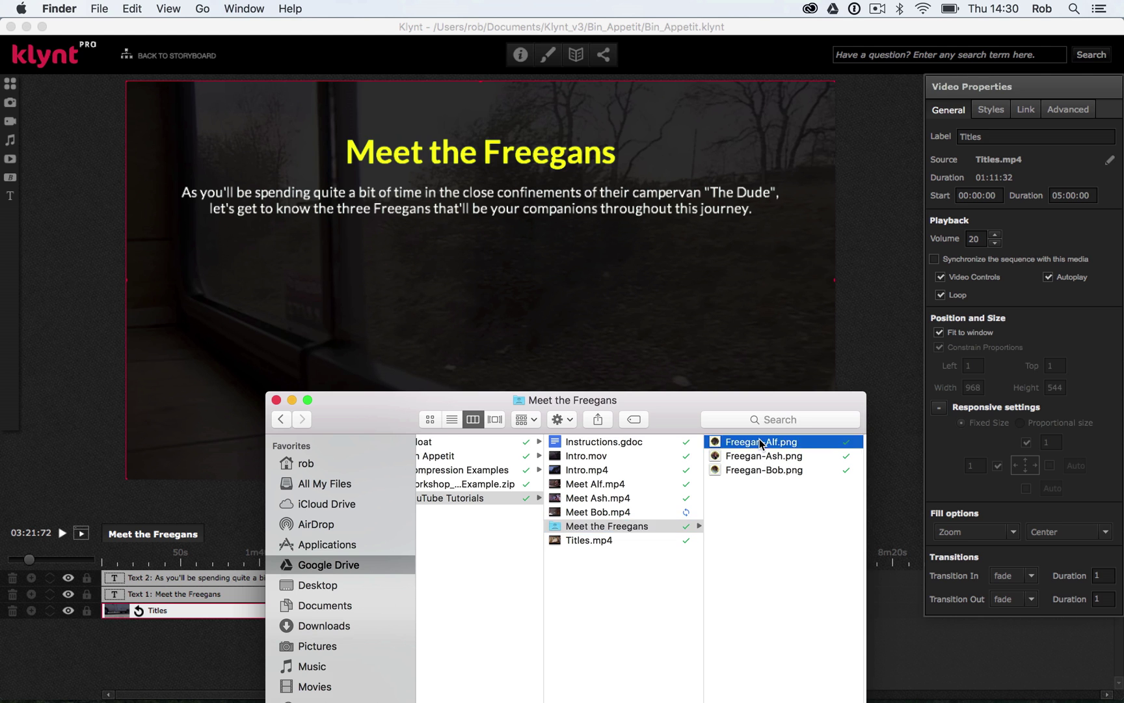
{"action": "key", "text": "space"}
{"action": "key", "text": "Down"}
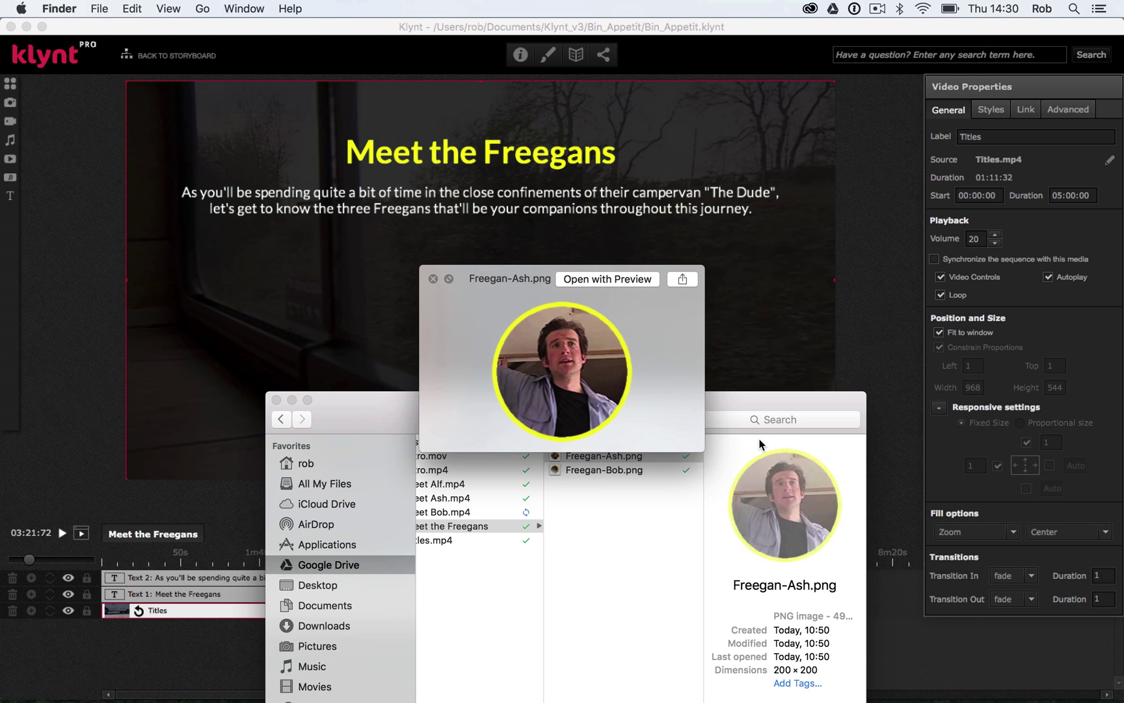
{"action": "key", "text": "Down"}
{"action": "key", "text": "Up"}
{"action": "key", "text": "Up"}
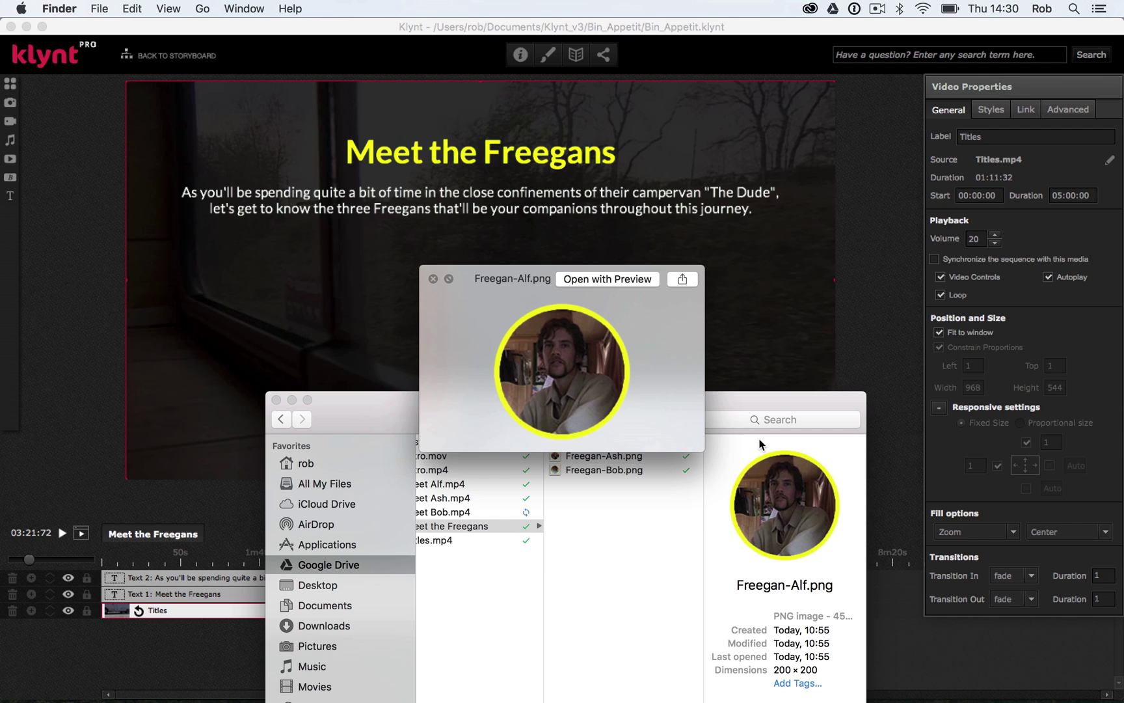
{"action": "key", "text": "Down"}
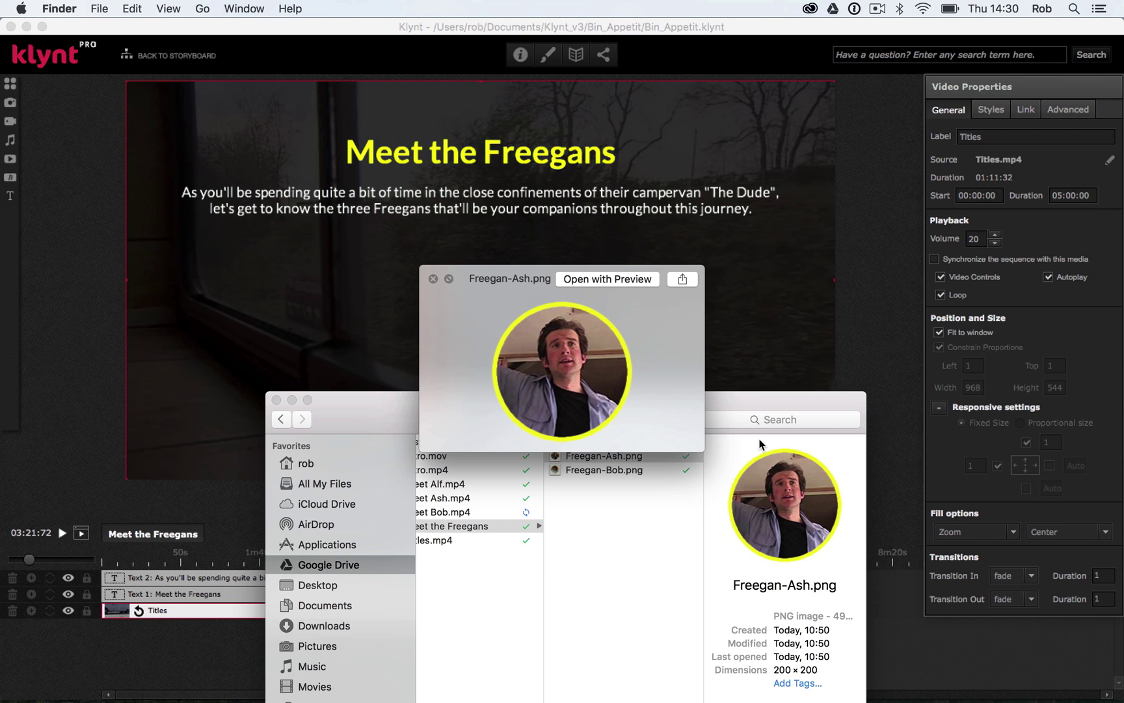
{"action": "key", "text": "Down"}
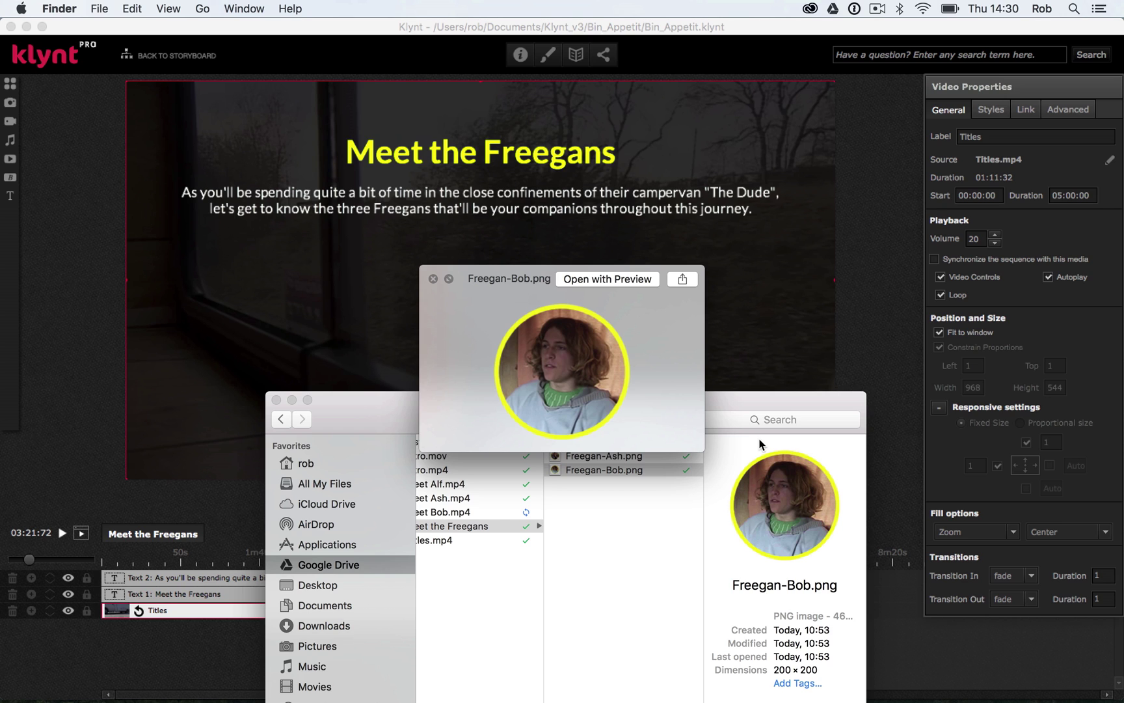
{"action": "key", "text": "space"}
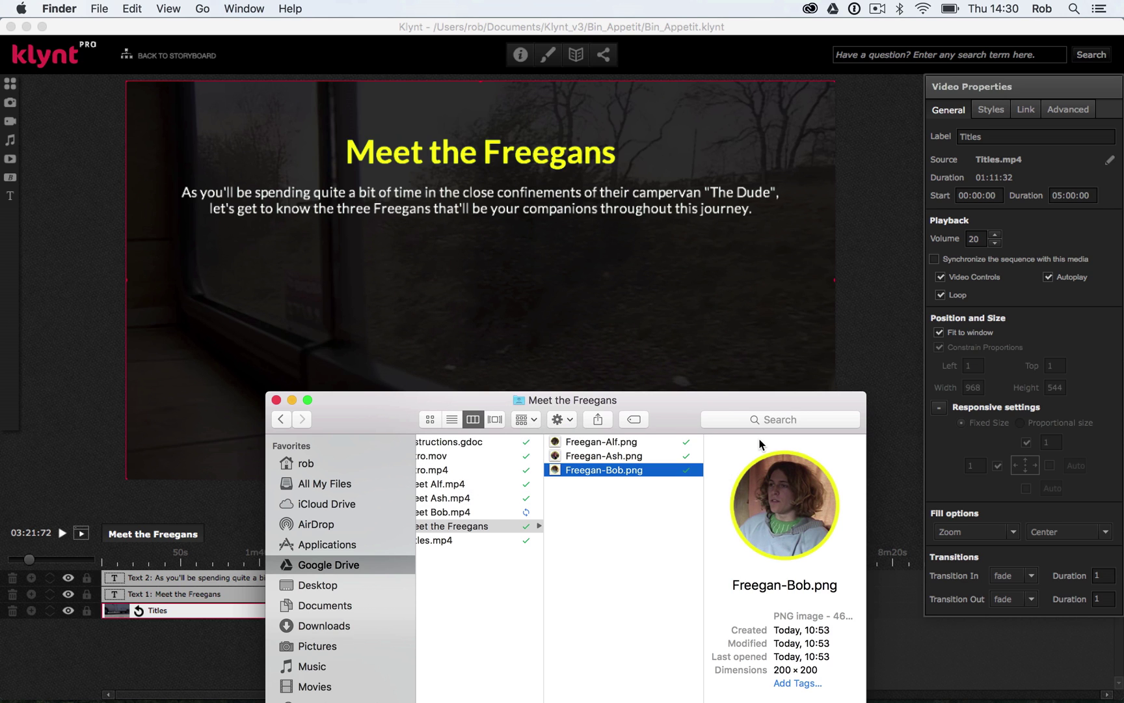
{"action": "left_click", "coordinate": [623, 444], "text": "shift"}
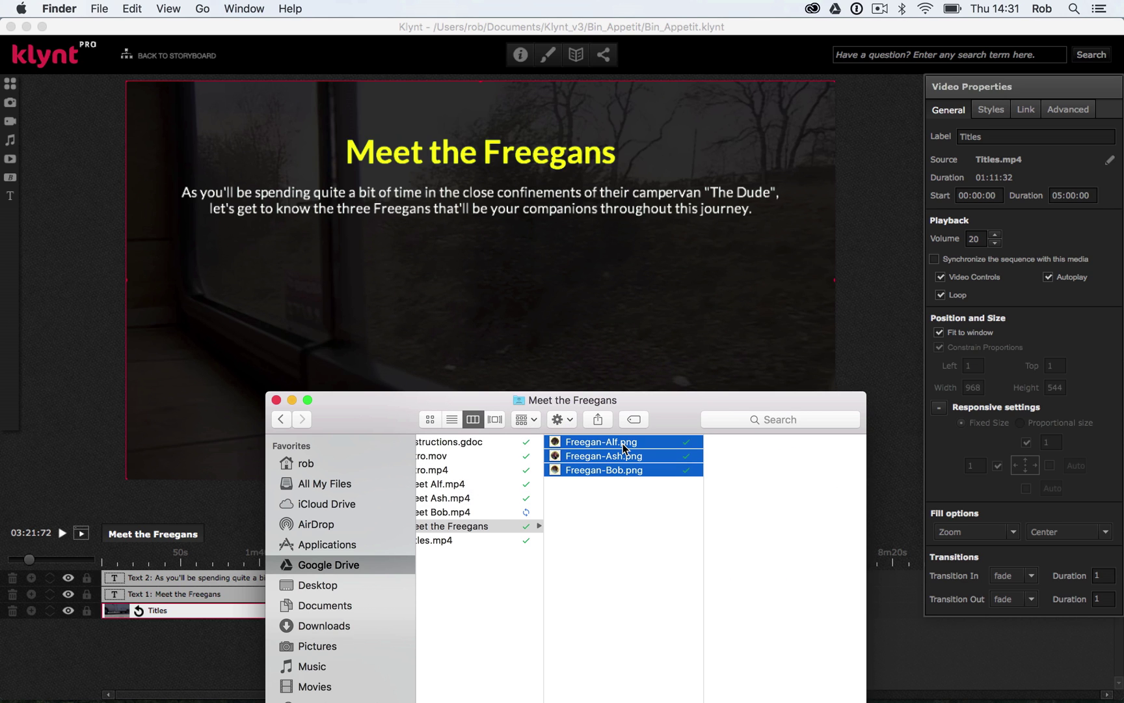
{"action": "left_click_drag", "start_coordinate": [555, 443], "coordinate": [518, 316]}
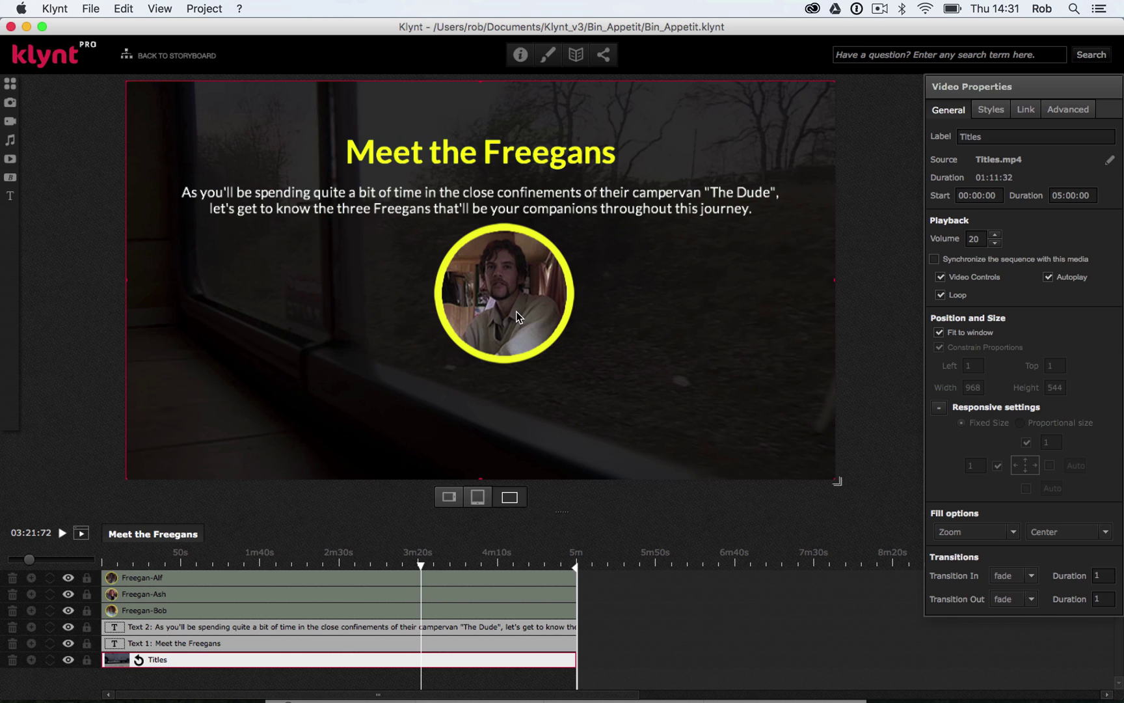
Select Freegan-Alf, then place the Alf, Ash and Bob circles left, middle and right on the stage.
{"action": "left_click", "coordinate": [235, 612]}
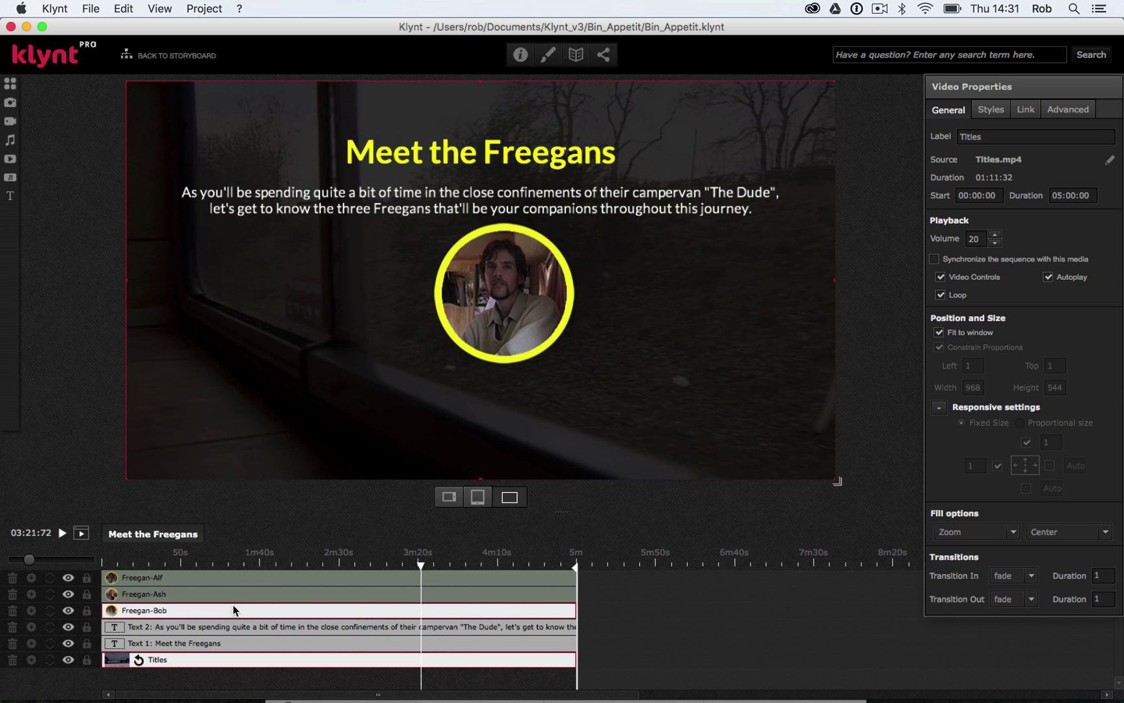
{"action": "left_click", "coordinate": [231, 595]}
{"action": "left_click", "coordinate": [226, 577]}
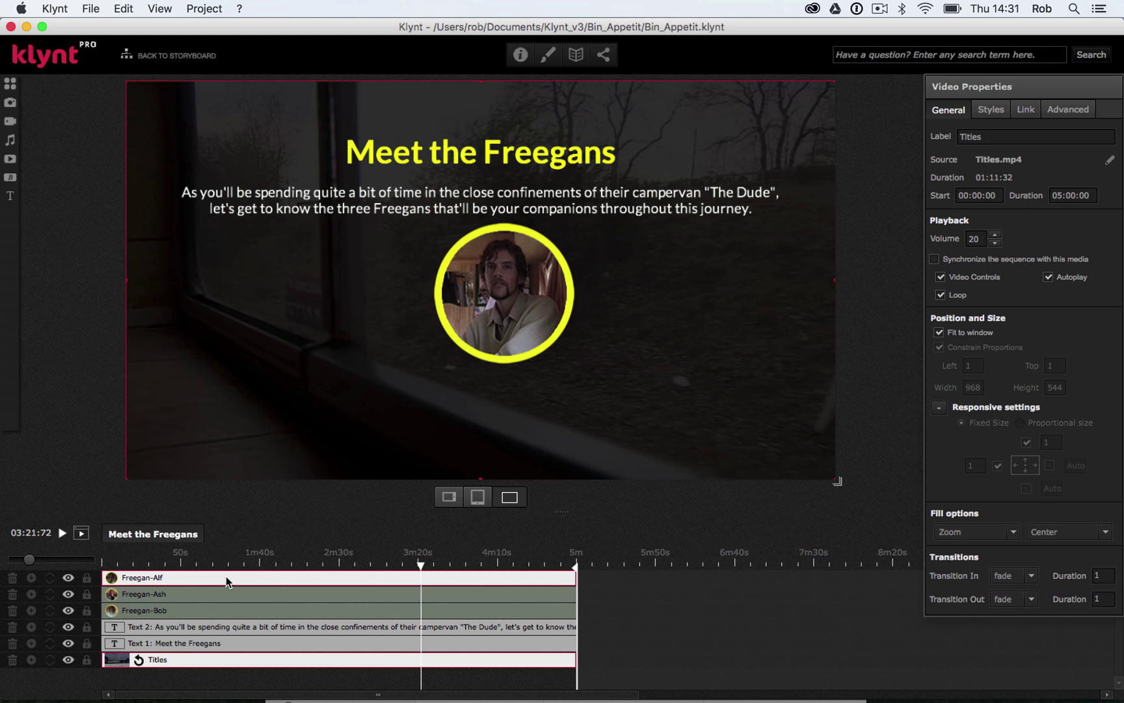
{"action": "left_click", "coordinate": [452, 306]}
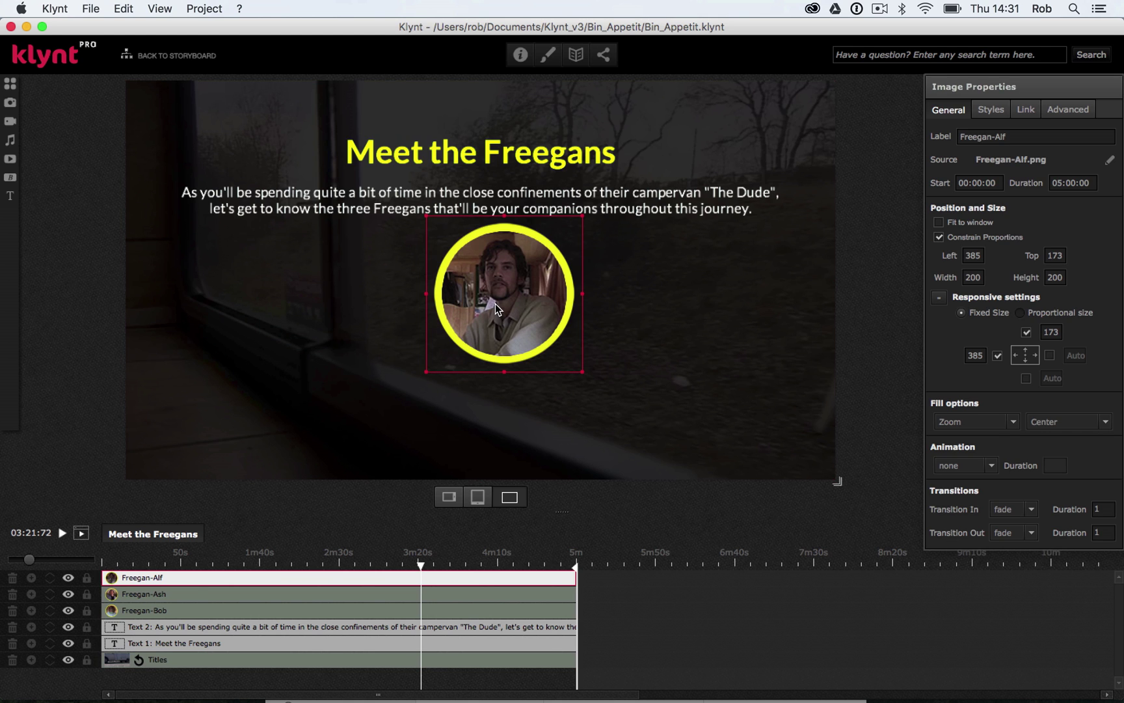
{"action": "left_click_drag", "start_coordinate": [495, 303], "coordinate": [266, 344]}
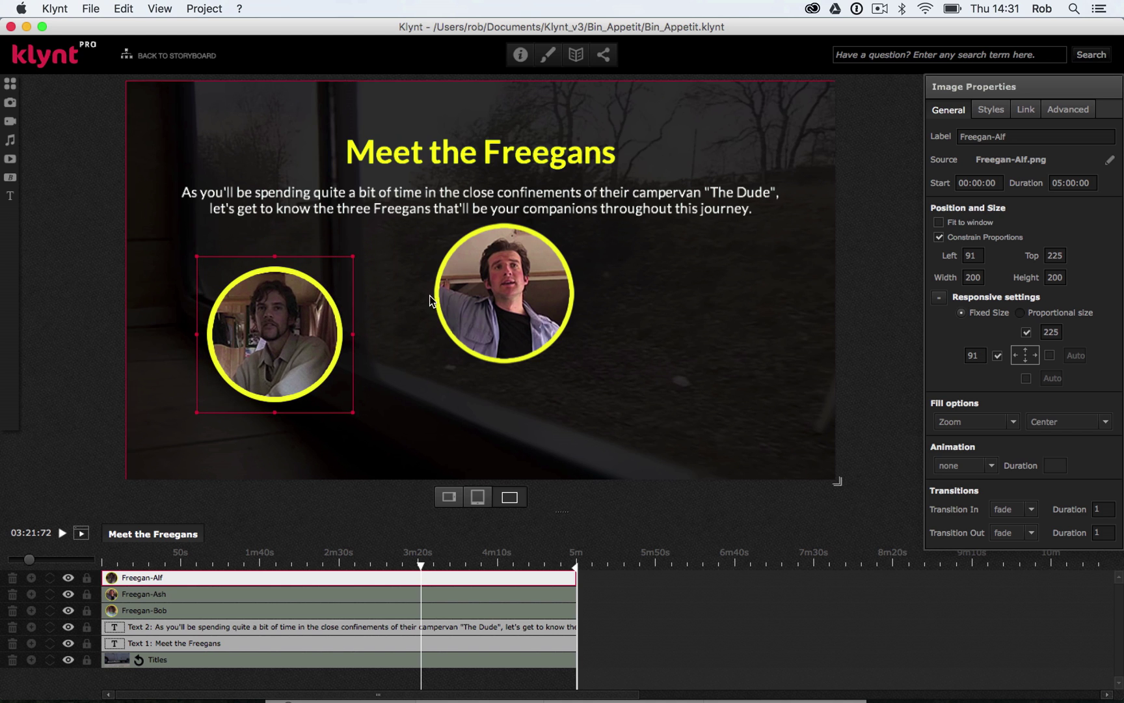
{"action": "left_click_drag", "start_coordinate": [488, 302], "coordinate": [464, 348]}
{"action": "left_click_drag", "start_coordinate": [493, 240], "coordinate": [675, 282]}
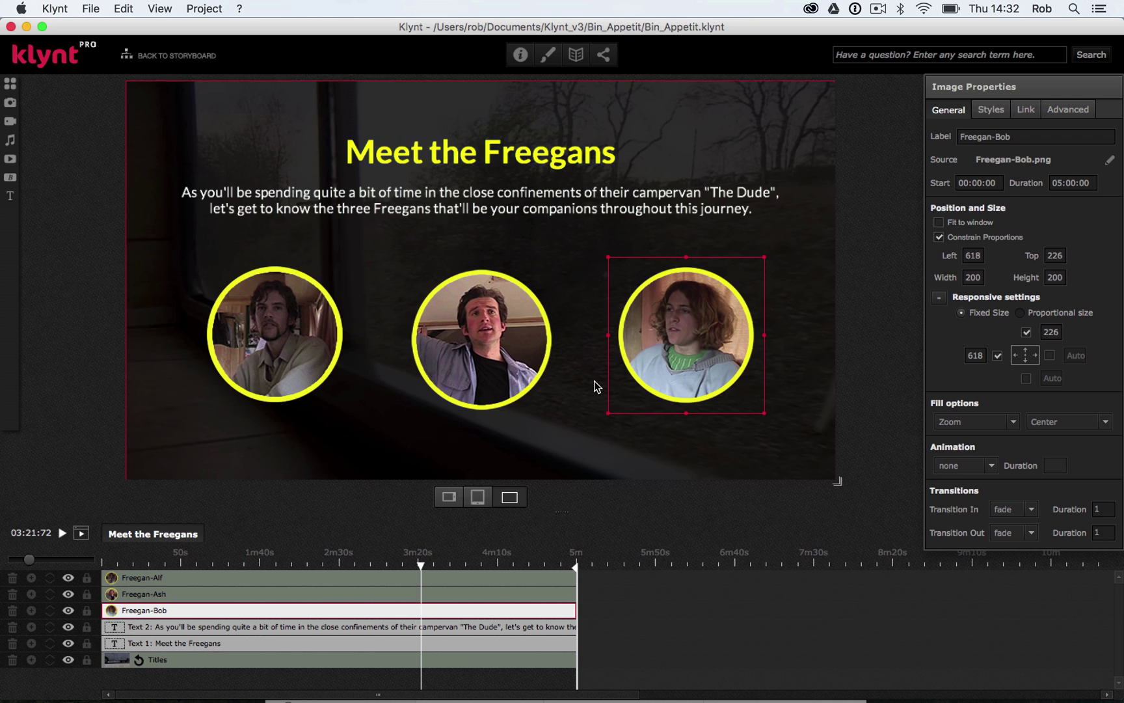
Give Freegan-Ash proportional sizing, free its top and left anchors, and centre it at X 0, Y 80.
{"action": "left_click", "coordinate": [527, 350]}
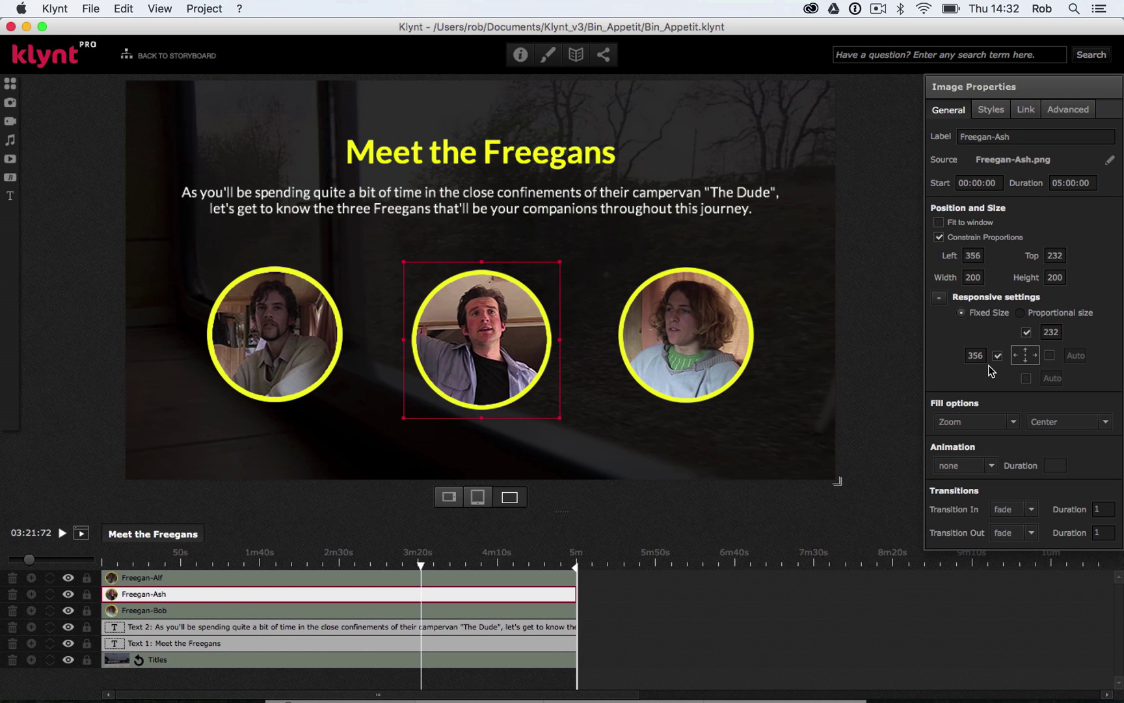
{"action": "left_click", "coordinate": [1019, 313]}
{"action": "left_click", "coordinate": [1025, 333]}
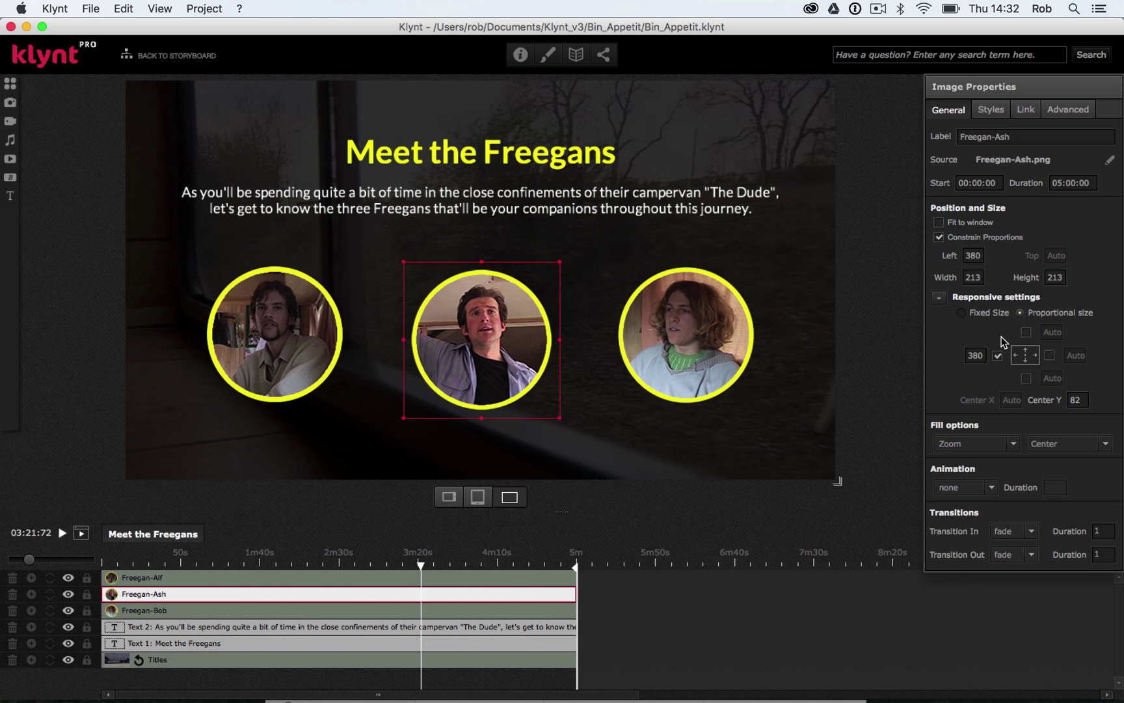
{"action": "left_click", "coordinate": [998, 356]}
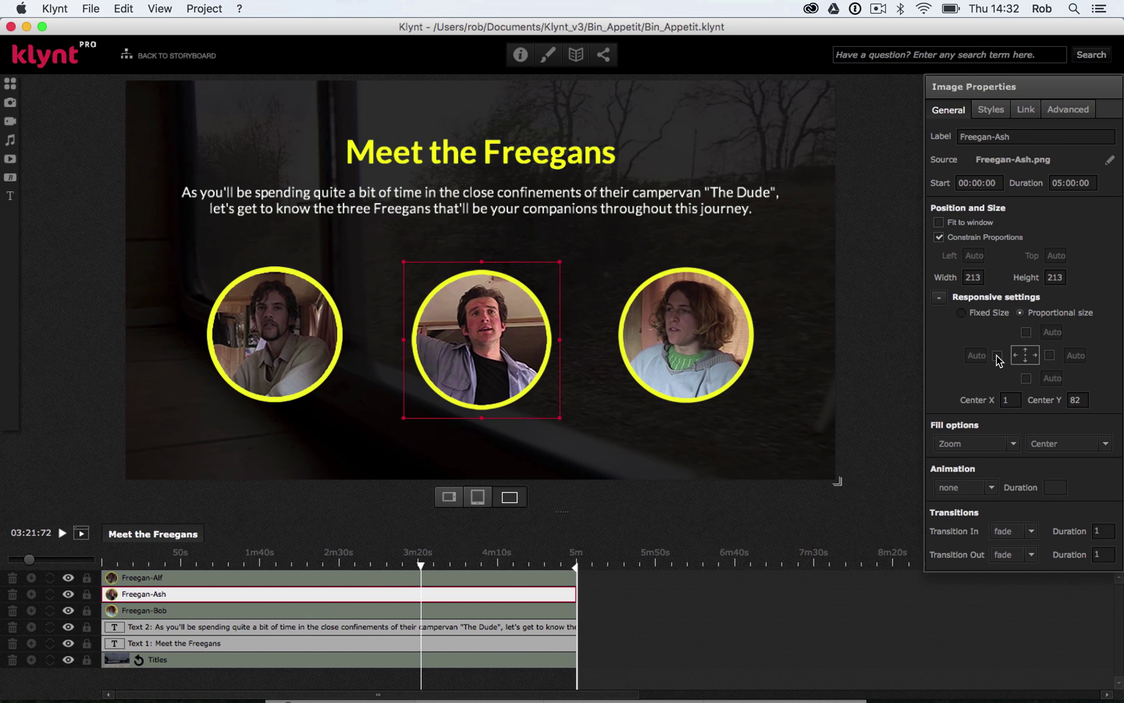
{"action": "left_click", "coordinate": [1010, 400]}
{"action": "type", "text": "0"}
{"action": "key", "text": "Tab"}
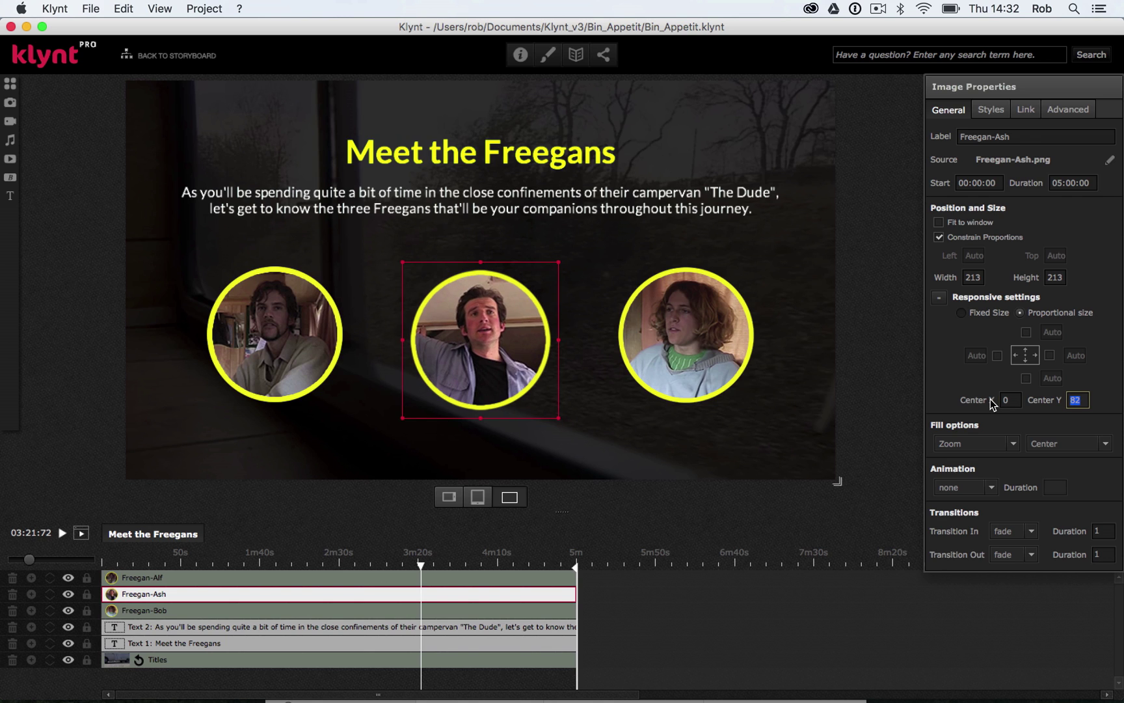
{"action": "type", "text": "80"}
{"action": "key", "text": "Return"}
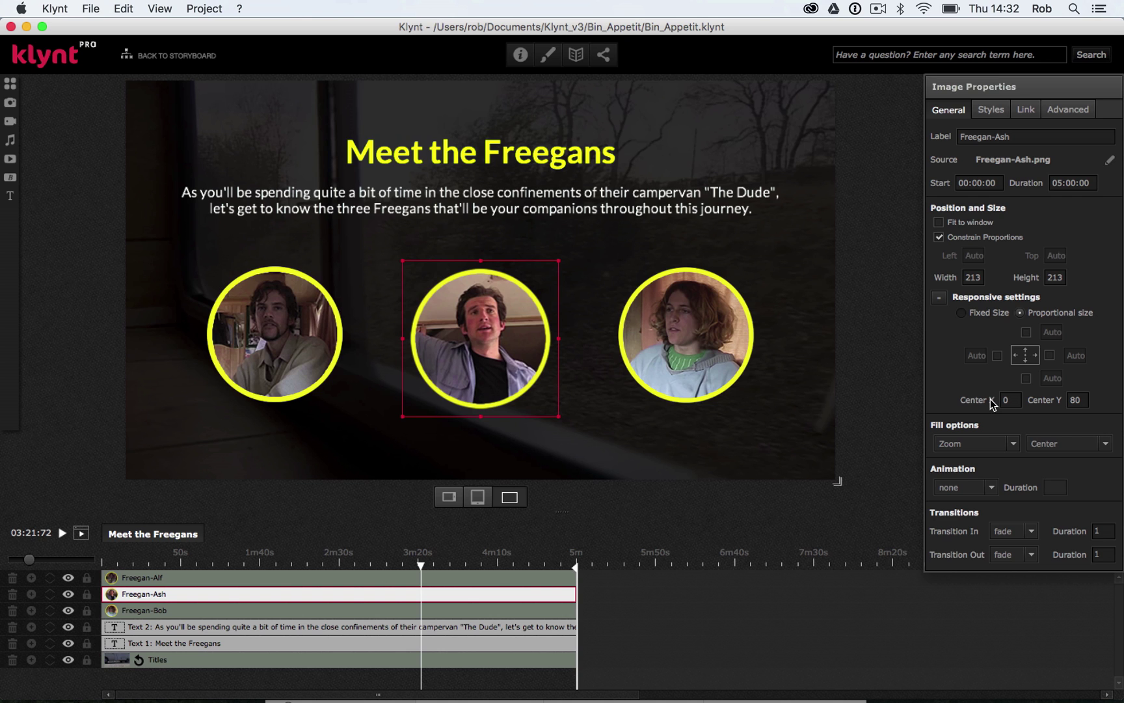
Give Freegan-Alf proportional sizing, free its anchors, and centre it at X -280, Y 90.
{"action": "left_click", "coordinate": [278, 335]}
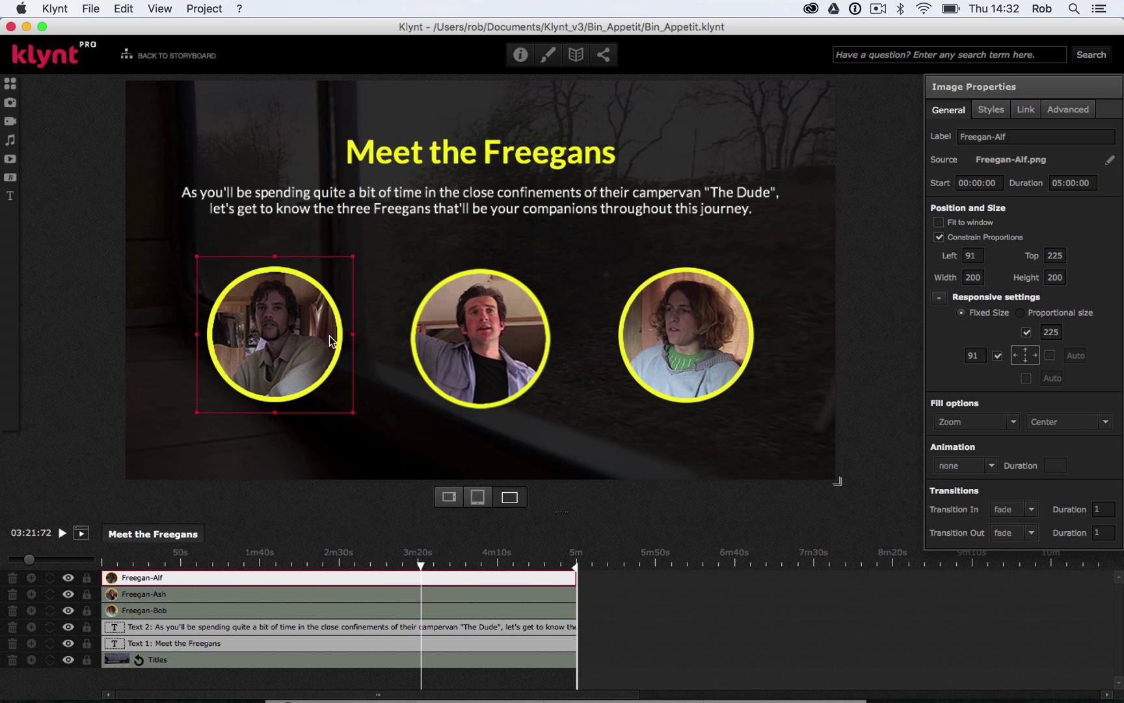
{"action": "left_click", "coordinate": [1021, 313]}
{"action": "left_click", "coordinate": [1027, 333]}
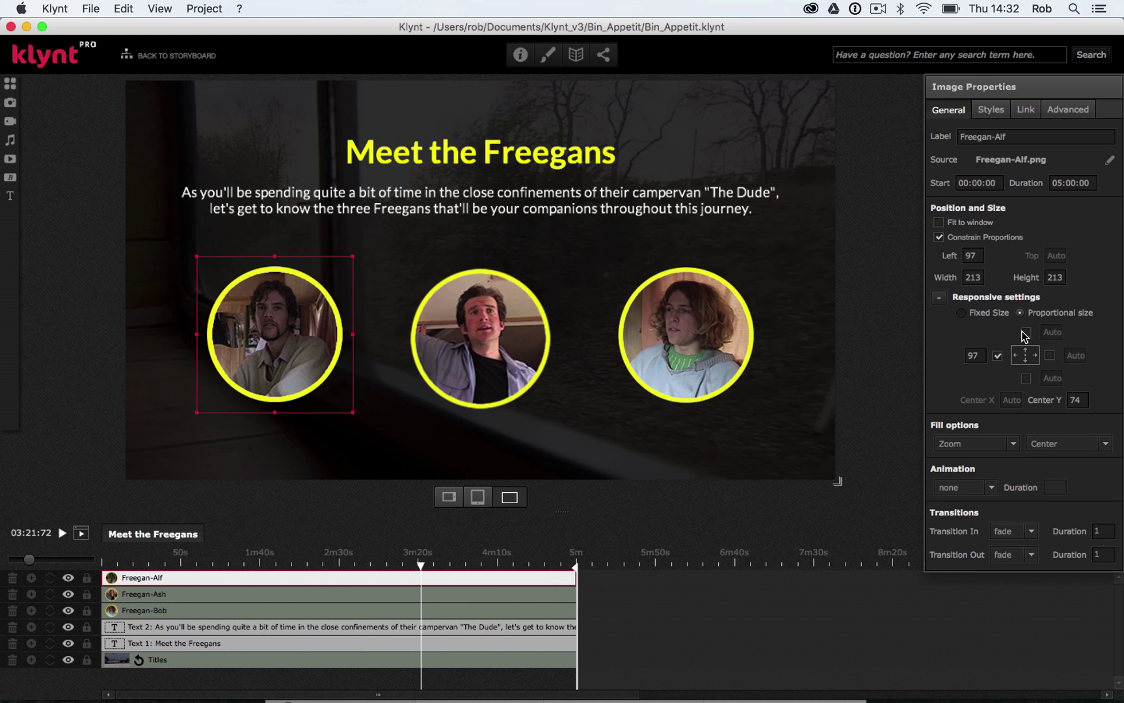
{"action": "left_click", "coordinate": [998, 357]}
{"action": "left_click", "coordinate": [1080, 401]}
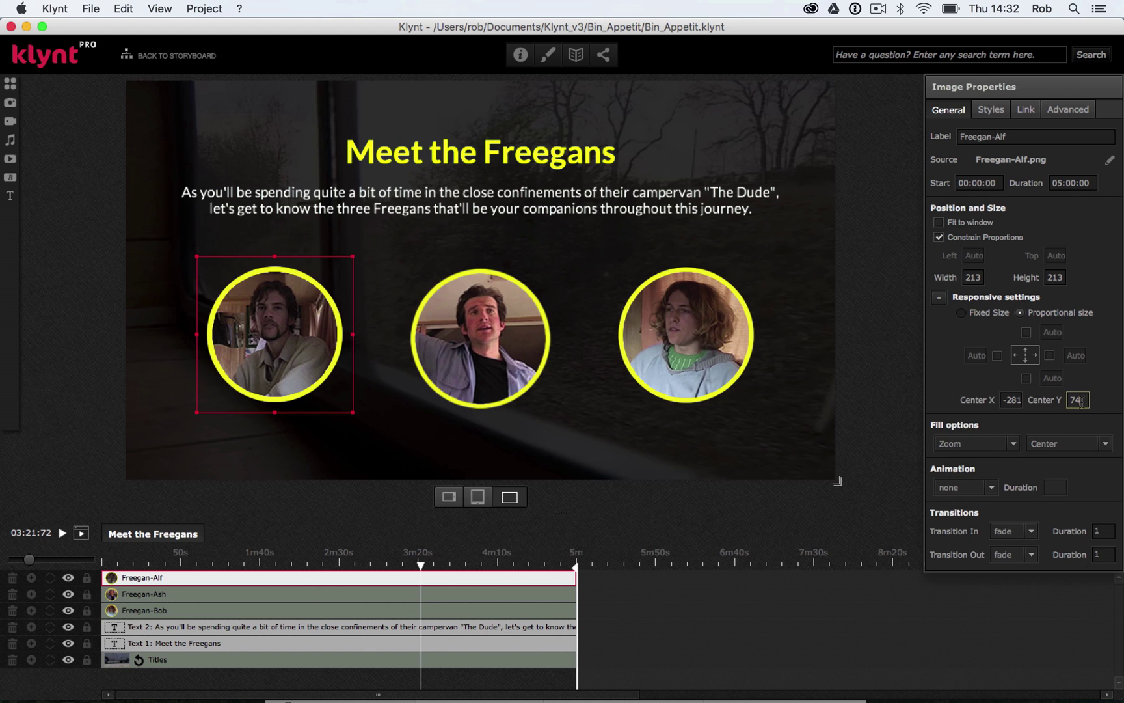
{"action": "left_click_drag", "start_coordinate": [1081, 402], "coordinate": [1061, 404]}
{"action": "type", "text": "90"}
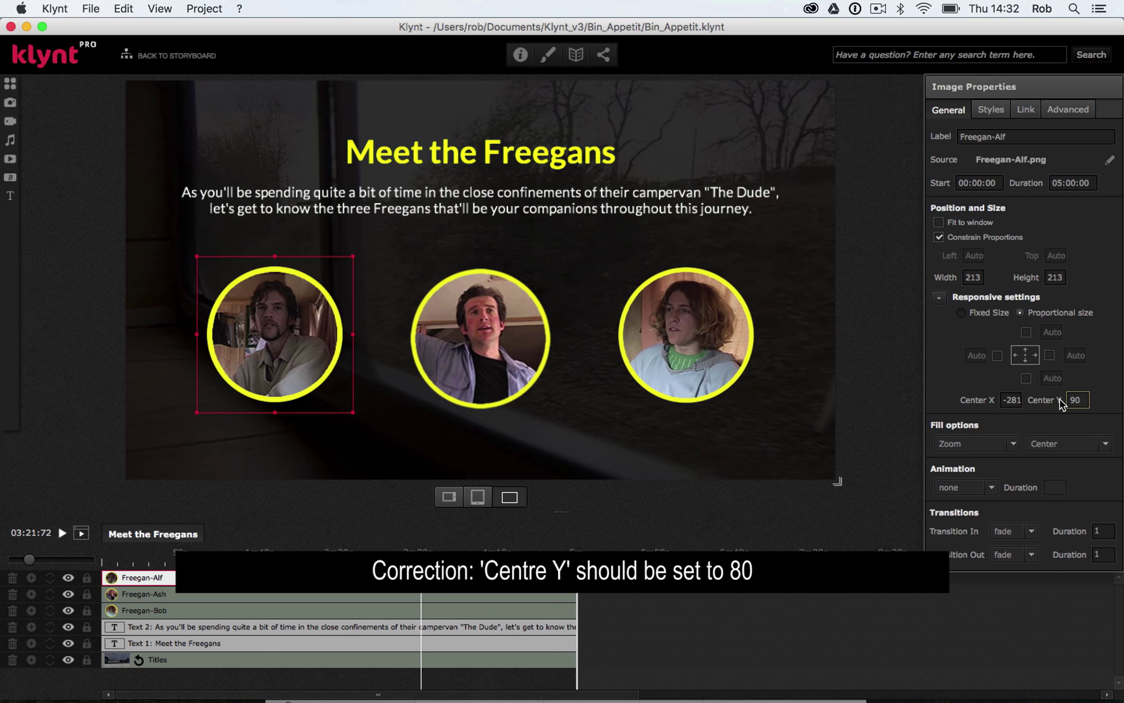
{"action": "key", "text": "Return"}
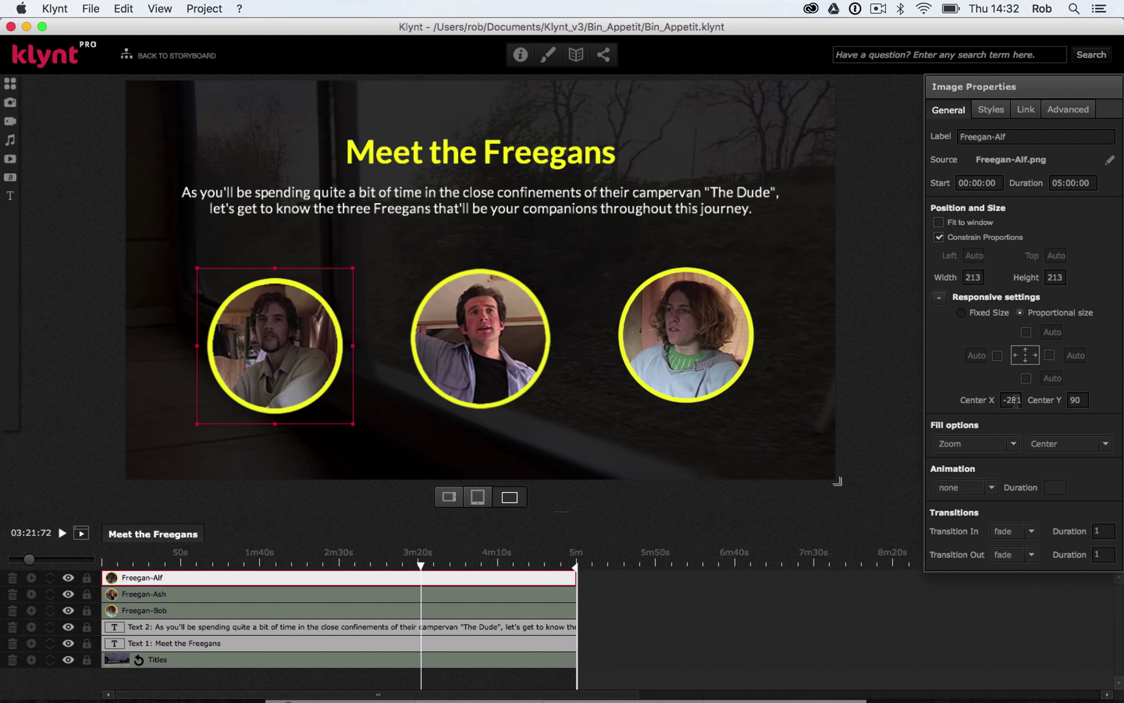
{"action": "left_click_drag", "start_coordinate": [1015, 401], "coordinate": [1031, 401]}
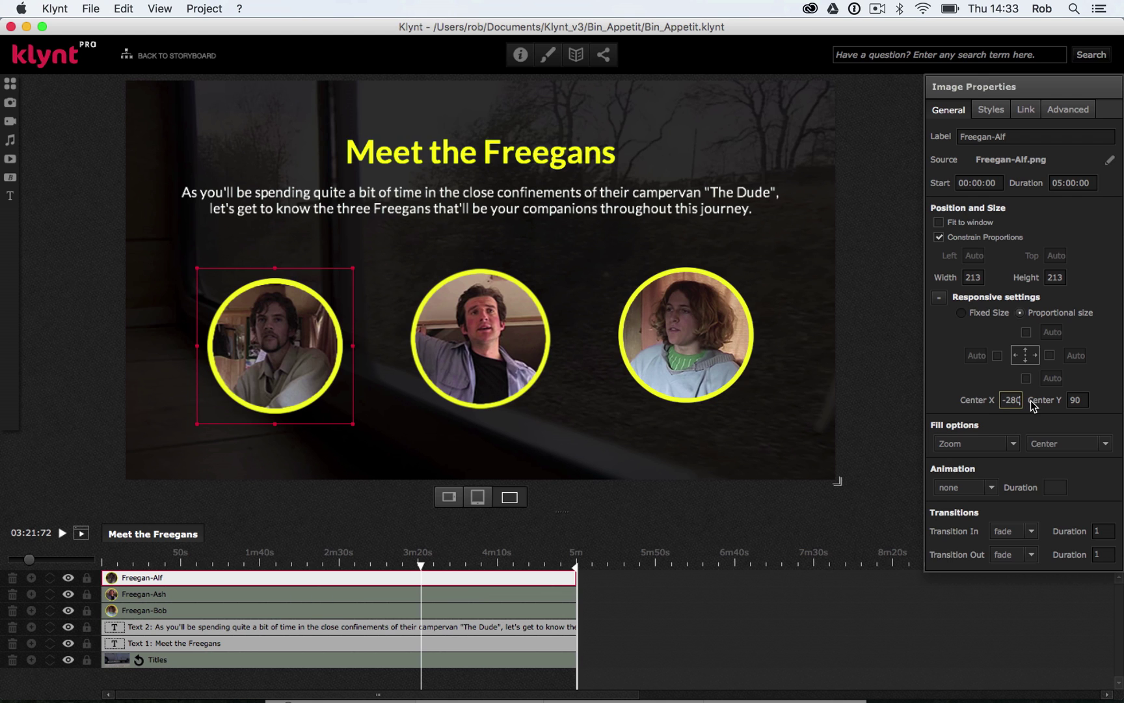
{"action": "key", "text": "Tab"}
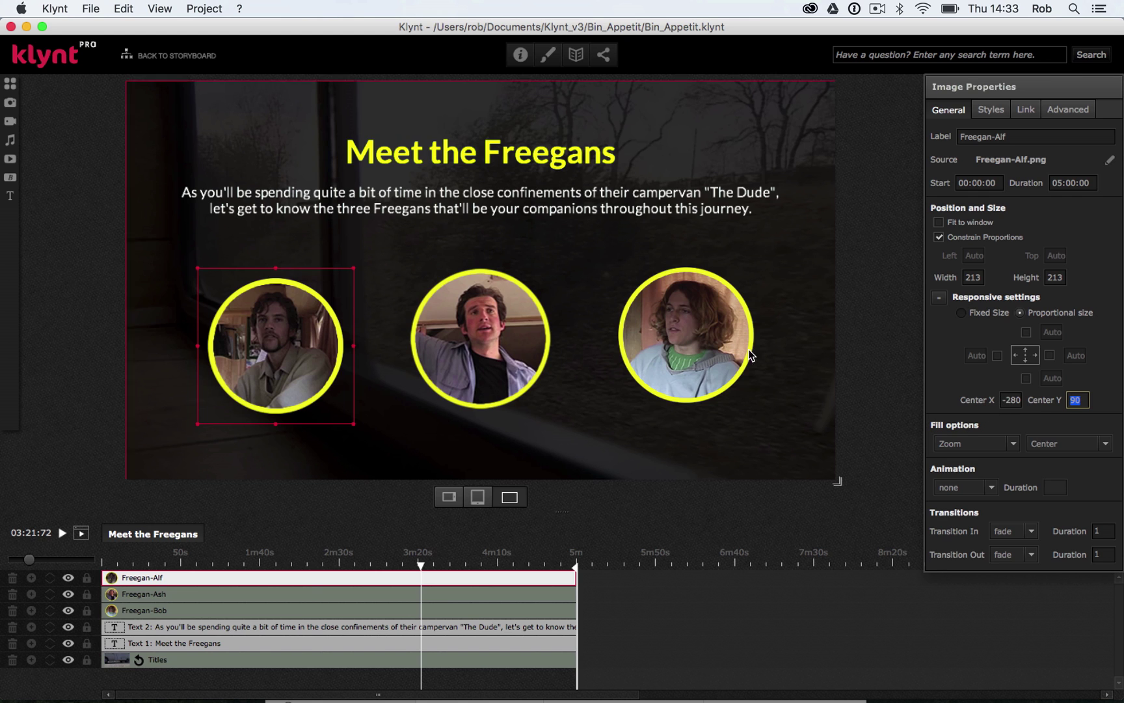
Give Freegan-Bob proportional sizing, free its anchors, and centre it at X 280, Y 80.
{"action": "left_click", "coordinate": [704, 357]}
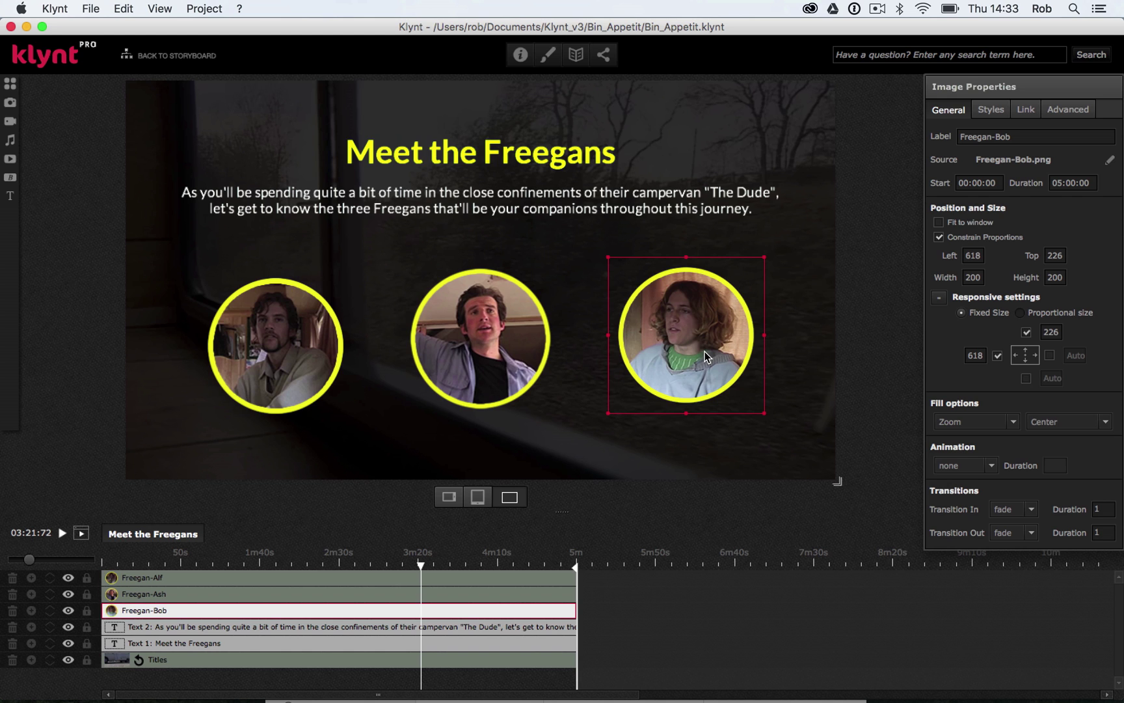
{"action": "left_click", "coordinate": [1019, 313]}
{"action": "left_click", "coordinate": [1026, 332]}
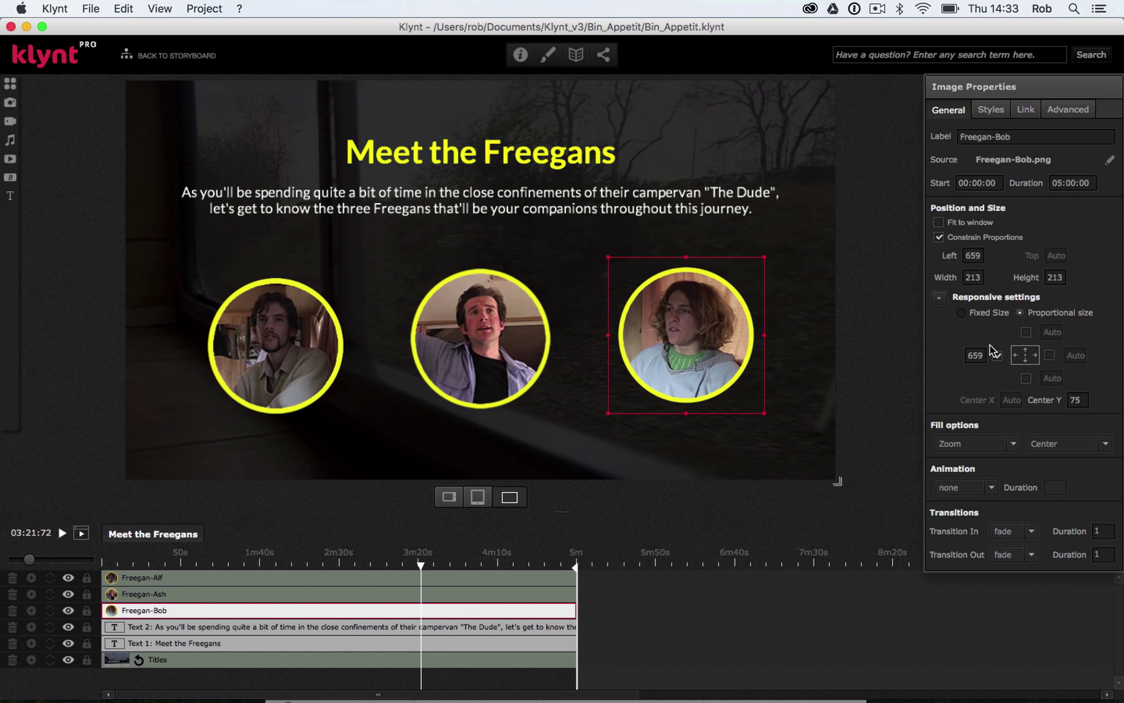
{"action": "left_click", "coordinate": [998, 356]}
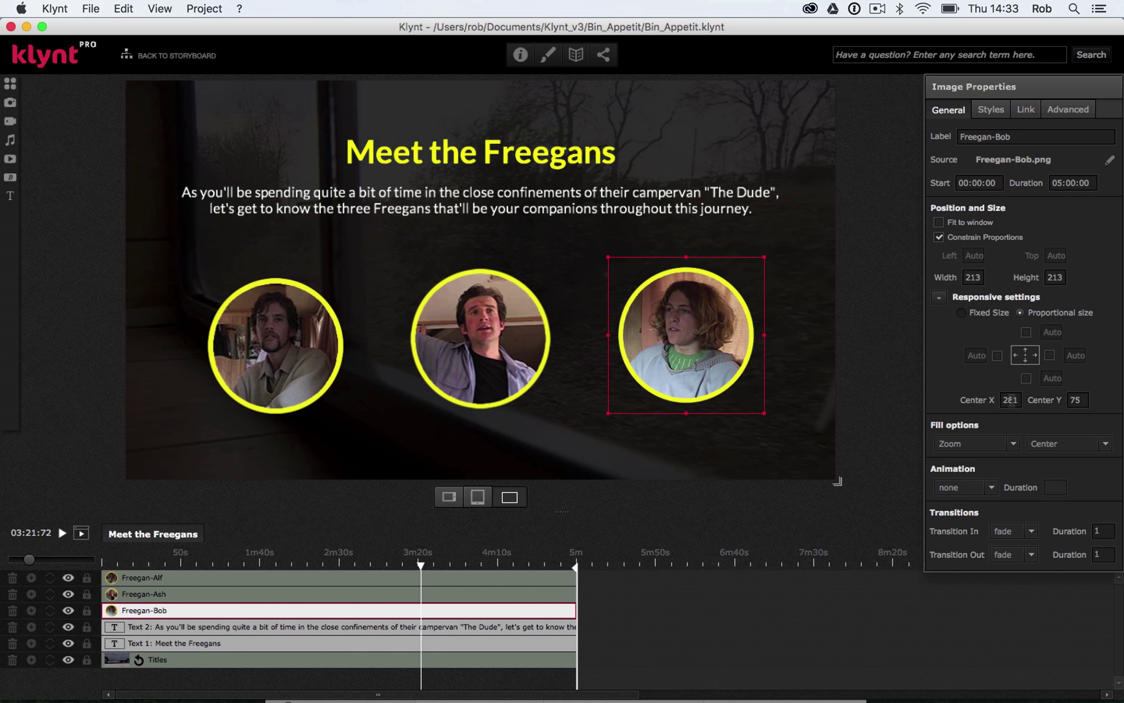
{"action": "left_click_drag", "start_coordinate": [1011, 399], "coordinate": [1025, 402]}
{"action": "left_click", "coordinate": [506, 352]}
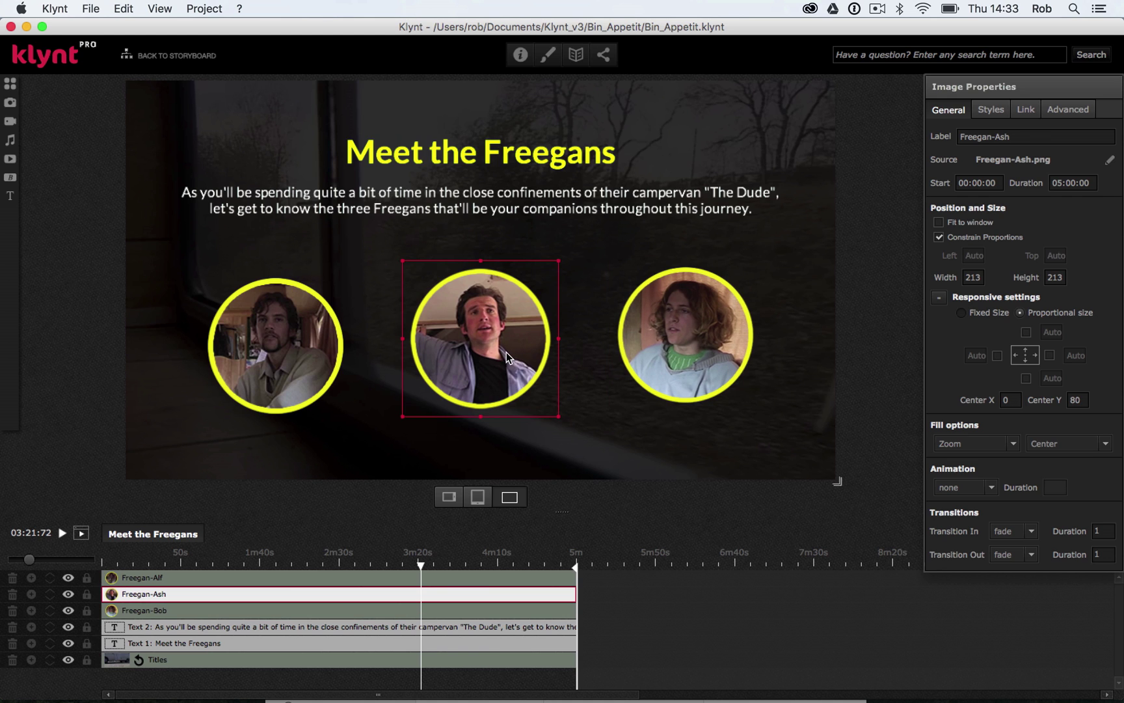
{"action": "left_click", "coordinate": [659, 323]}
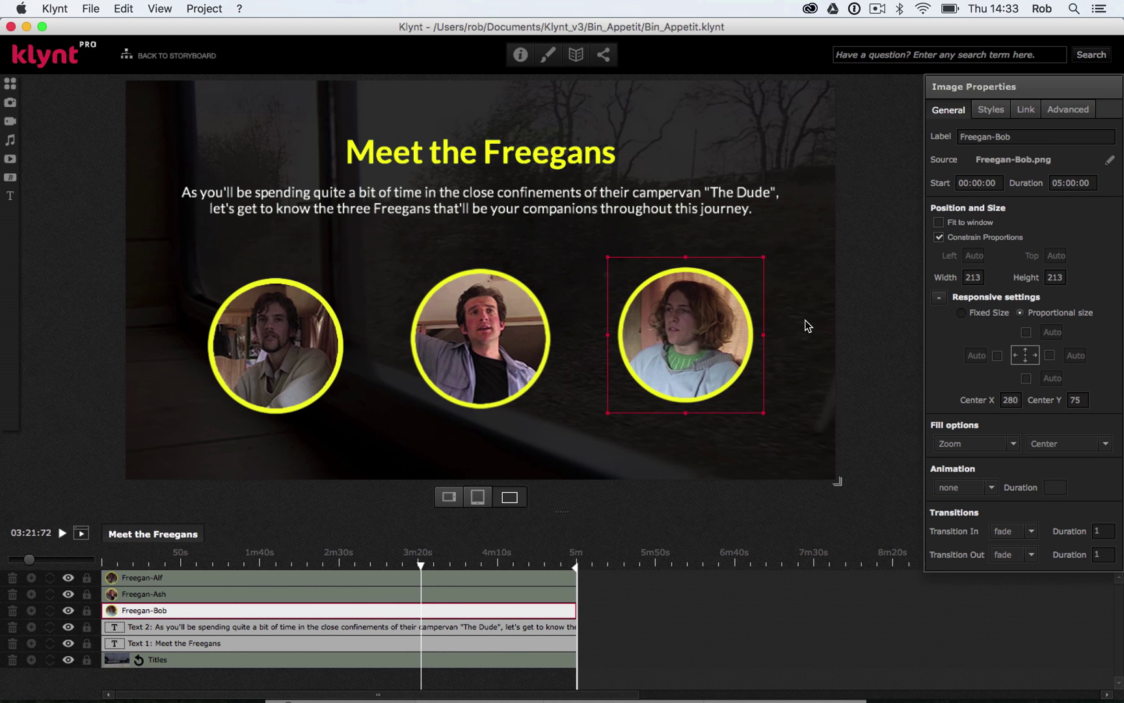
{"action": "double_click", "coordinate": [1070, 399]}
{"action": "key", "text": "Return"}
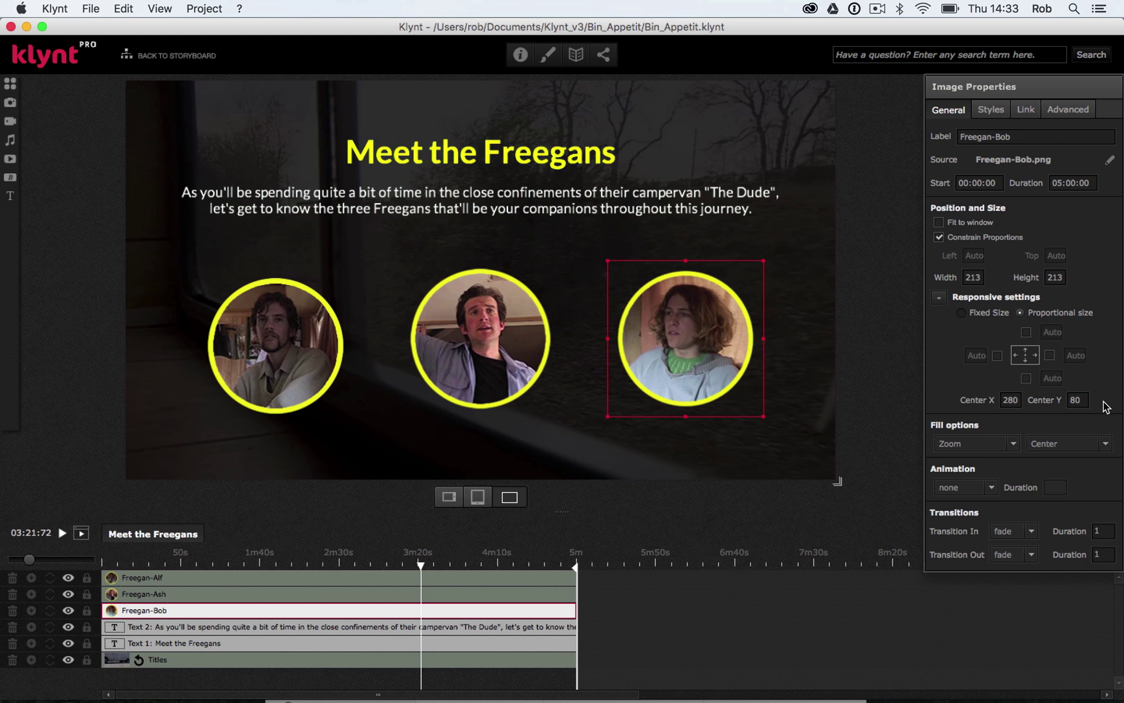
Preview the sequence in the browser via File > Run > Run Sequence.
{"action": "left_click", "coordinate": [98, 8]}
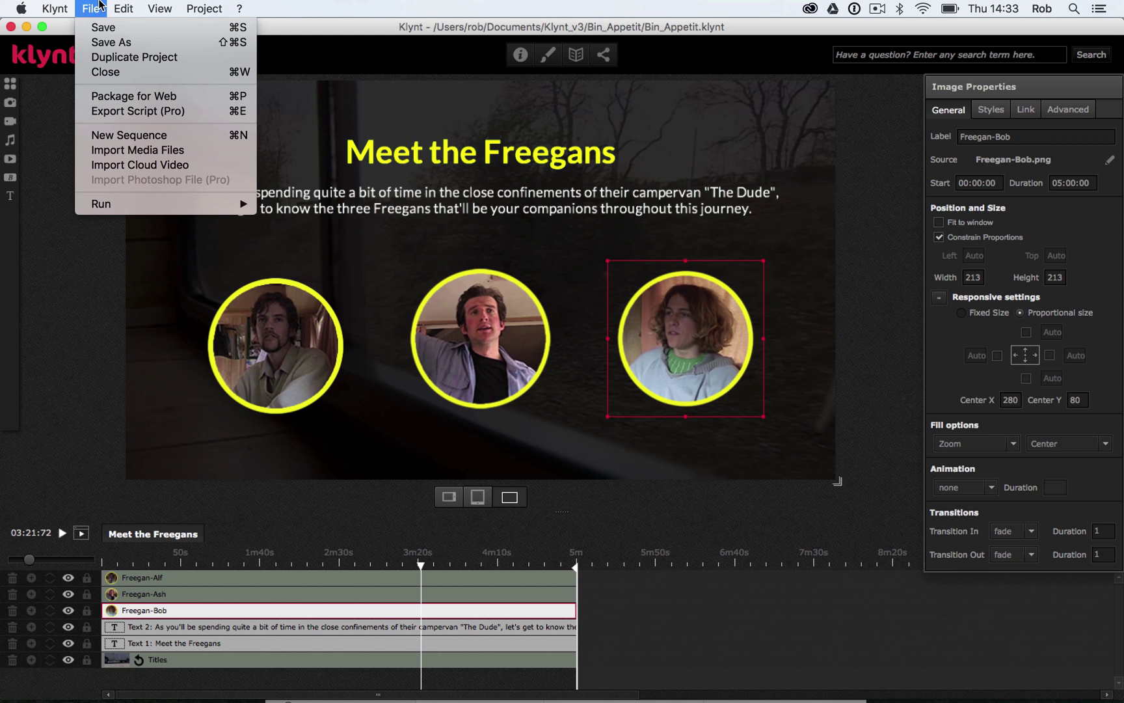
{"action": "left_click", "coordinate": [98, 8]}
{"action": "left_click", "coordinate": [98, 8]}
{"action": "mouse_move", "coordinate": [135, 202]}
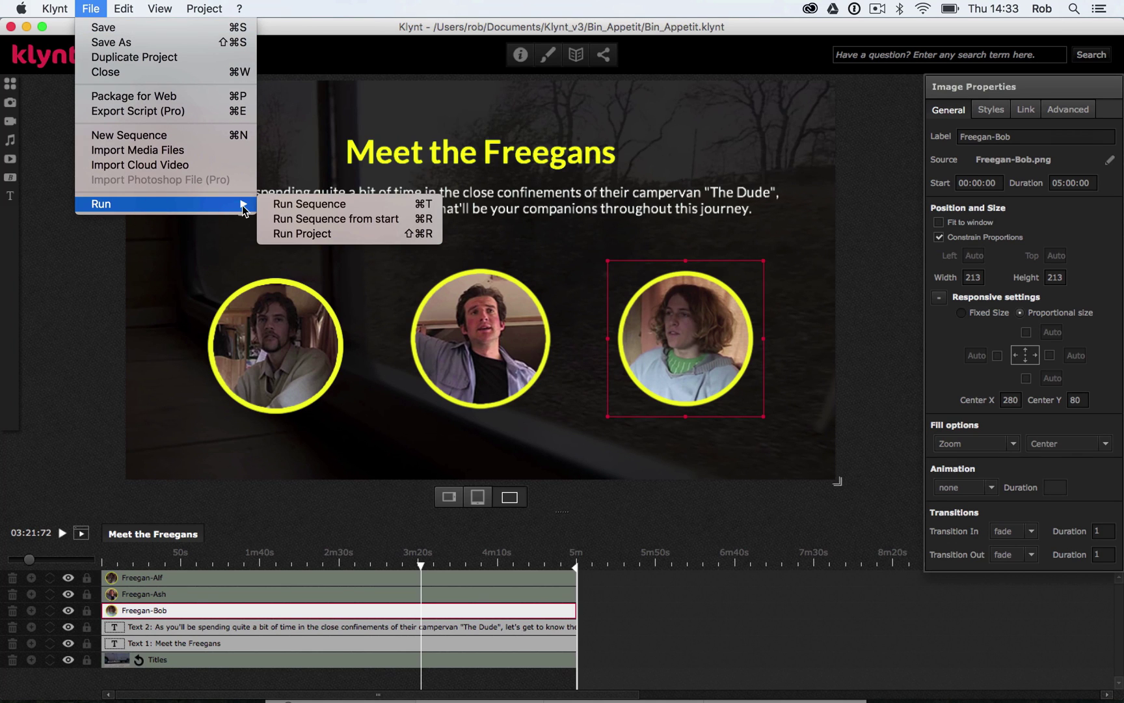
{"action": "left_click", "coordinate": [276, 205]}
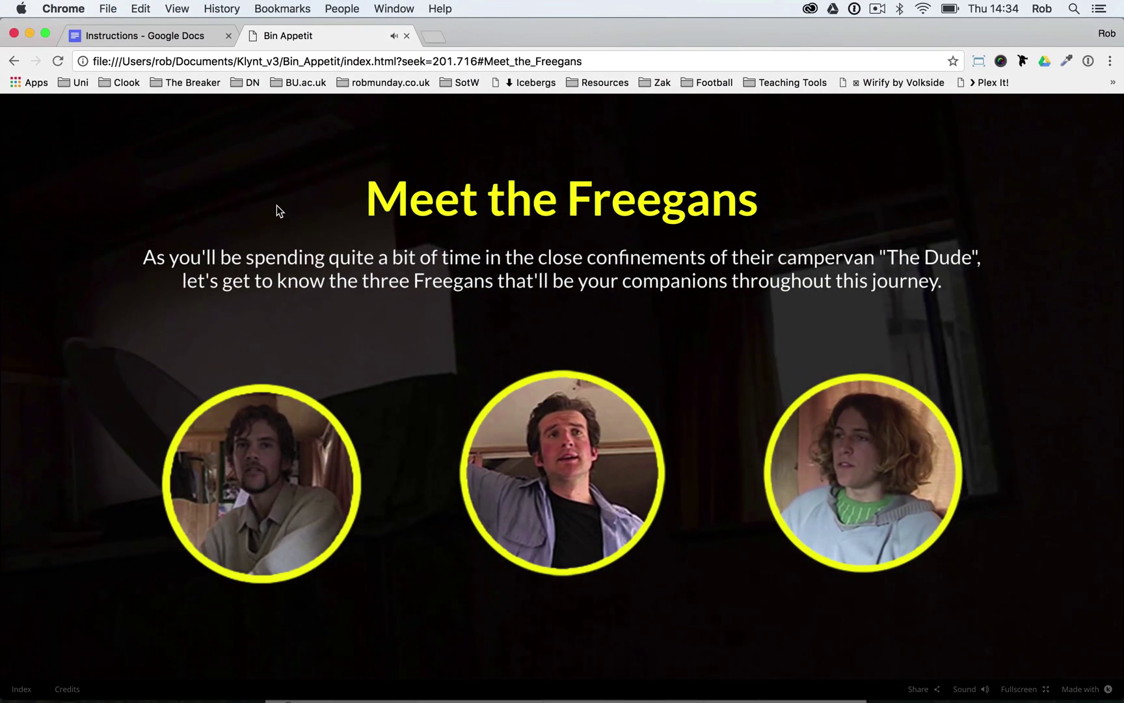
Let the Meet the Freegans preview play in Chrome, showing title, paragraph and three portraits.
{"action": "mouse_move", "coordinate": [1060, 620]}
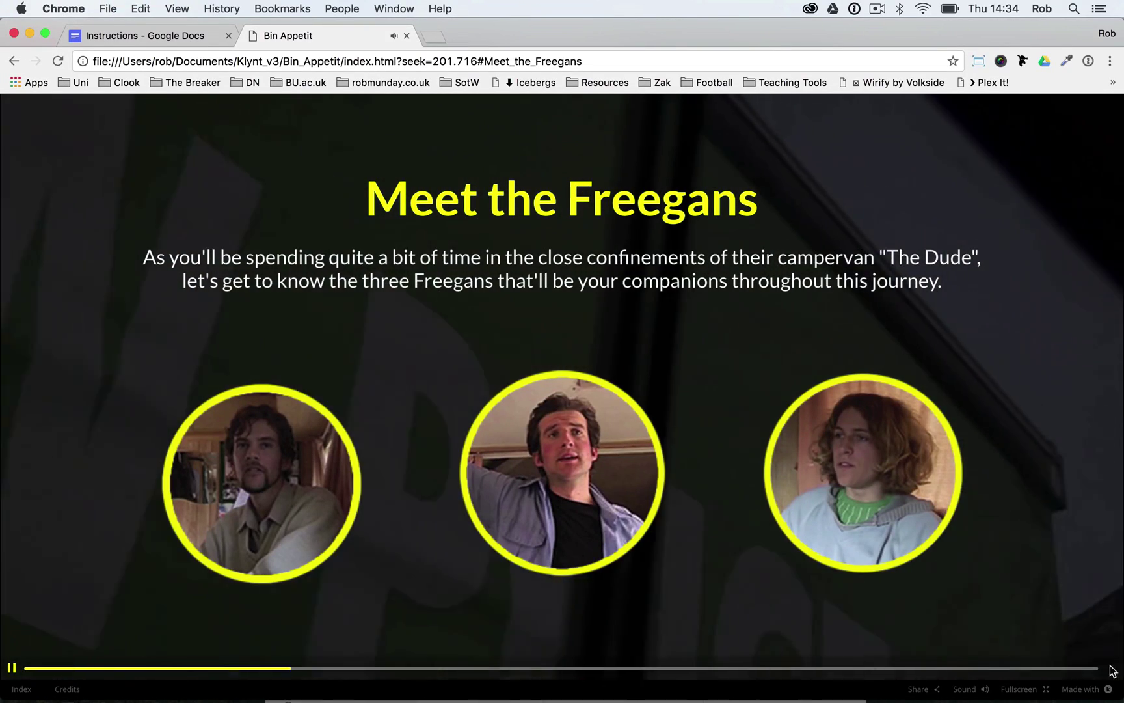